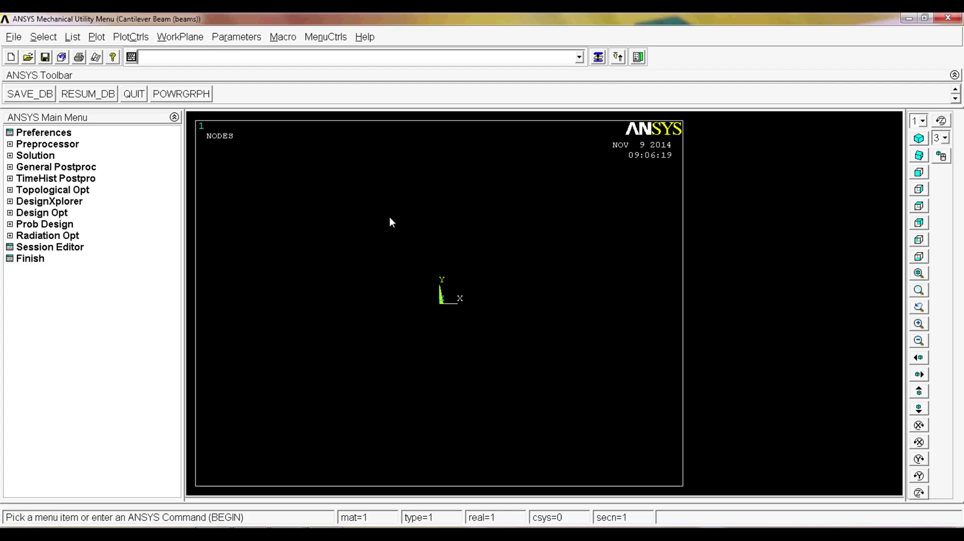
# Expand Preprocessor > Modeling > Create > Keypoints in the Main Menu
pyautogui.click(77, 145)
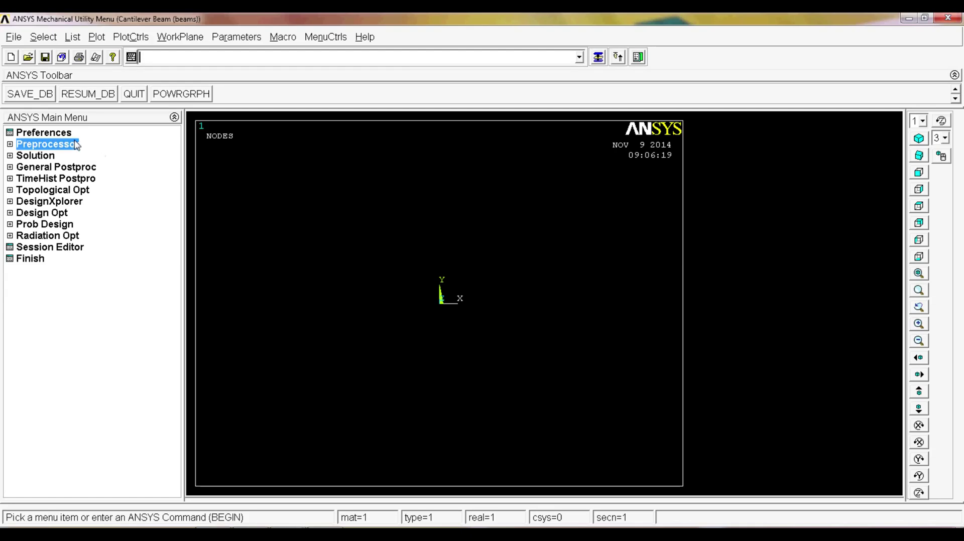
pyautogui.click(77, 145)
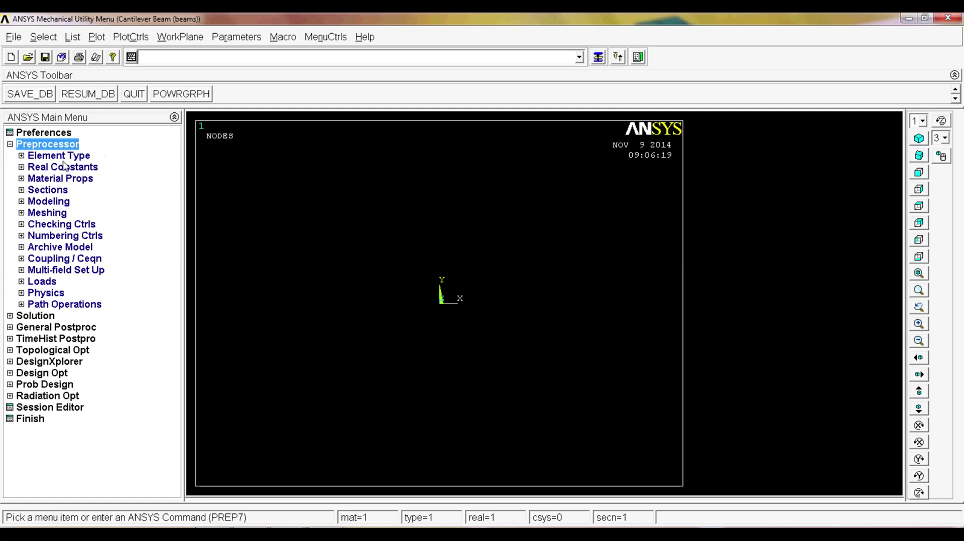
pyautogui.click(57, 204)
pyautogui.click(64, 214)
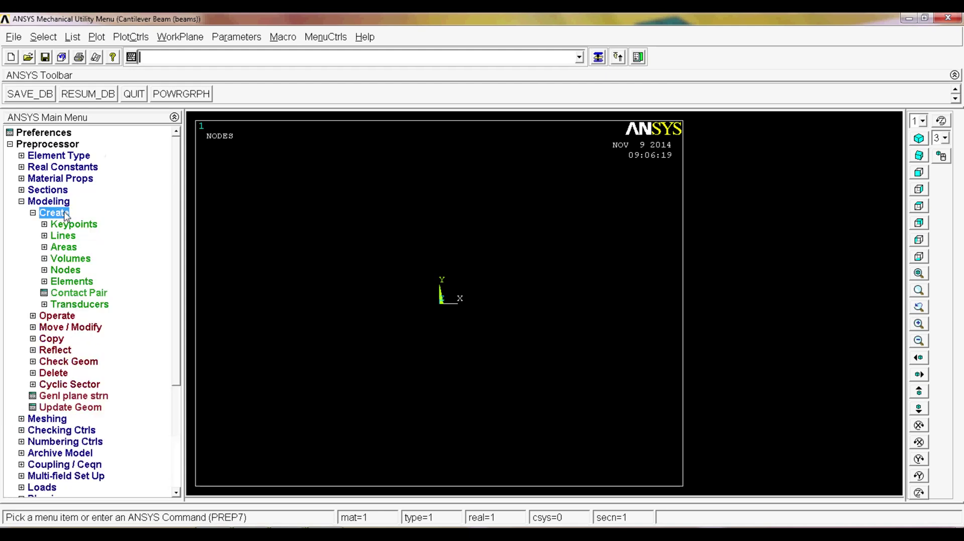
pyautogui.click(76, 225)
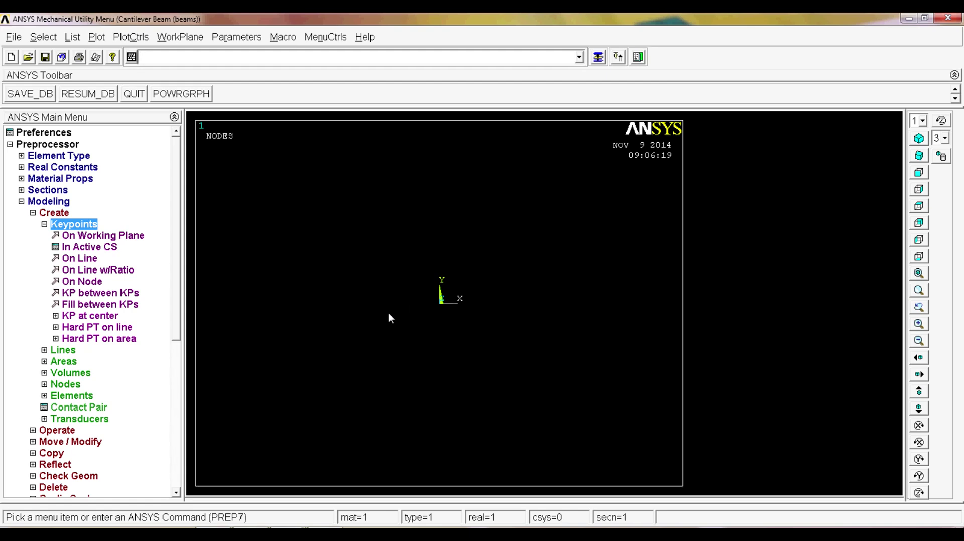
# Create keypoint 1 at (0, 0, 0) in the active coordinate system
pyautogui.click(104, 248)
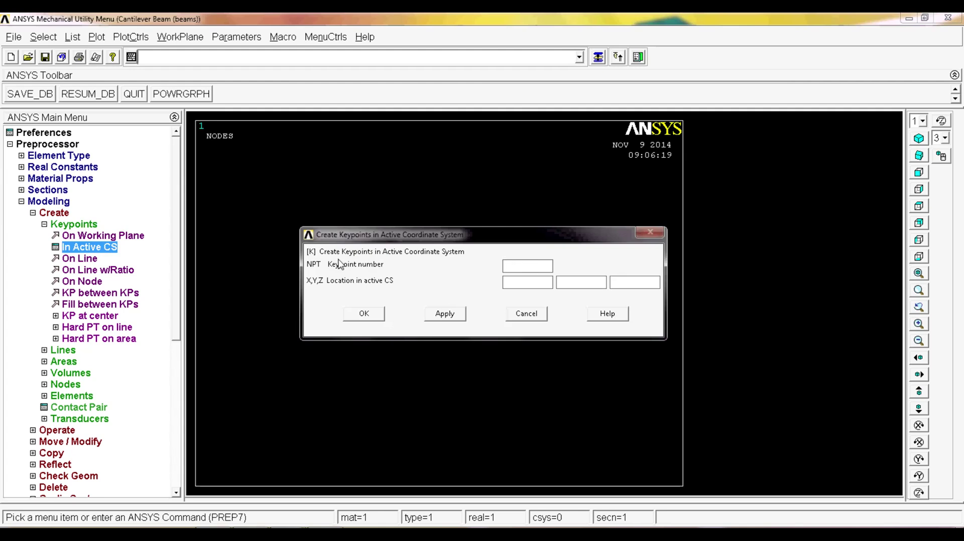
pyautogui.write('1')
pyautogui.click(509, 282)
pyautogui.write('0')
pyautogui.click(575, 283)
pyautogui.write('0')
pyautogui.click(626, 284)
pyautogui.write('0')
pyautogui.click(445, 314)
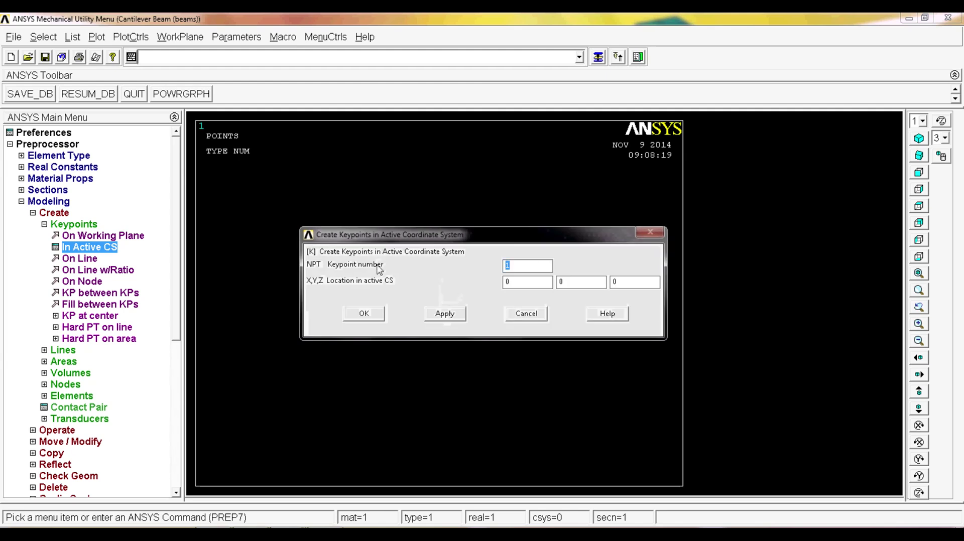
# Create keypoint 2 at X = 1, Y = 0, Z = 0
pyautogui.write('2')
pyautogui.press('Tab')
pyautogui.press('BackSpace')
pyautogui.write('1')
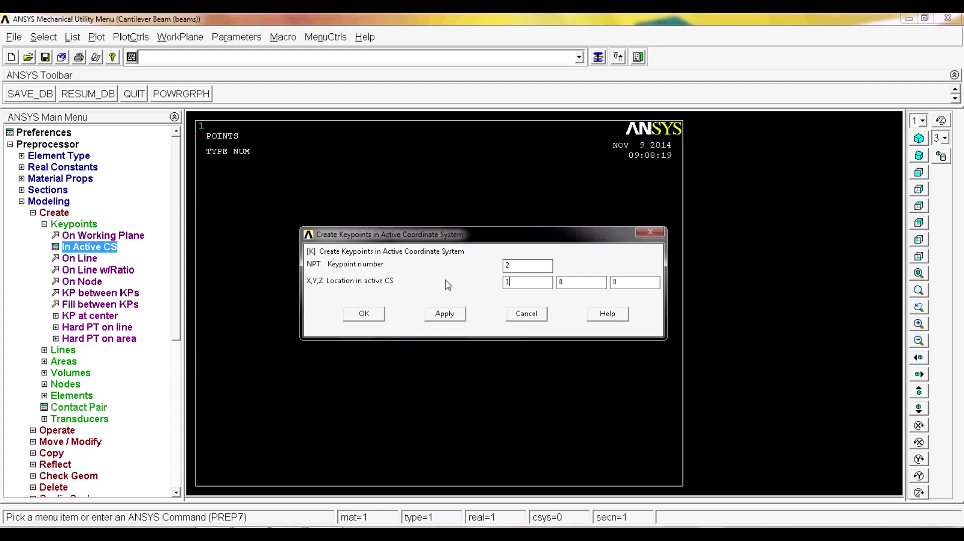
pyautogui.click(374, 316)
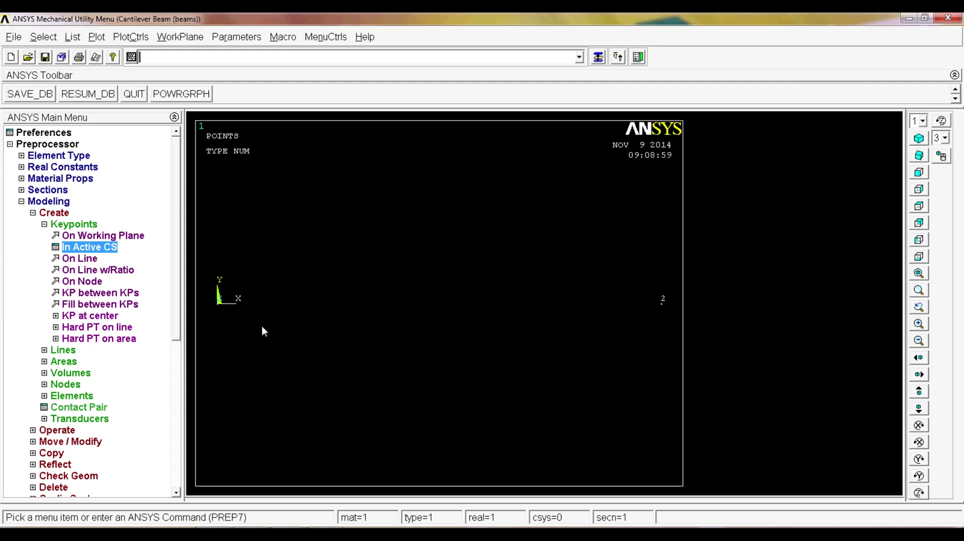
# Draw a straight line from keypoint 1 at the origin to keypoint 2
pyautogui.click(70, 226)
pyautogui.click(66, 236)
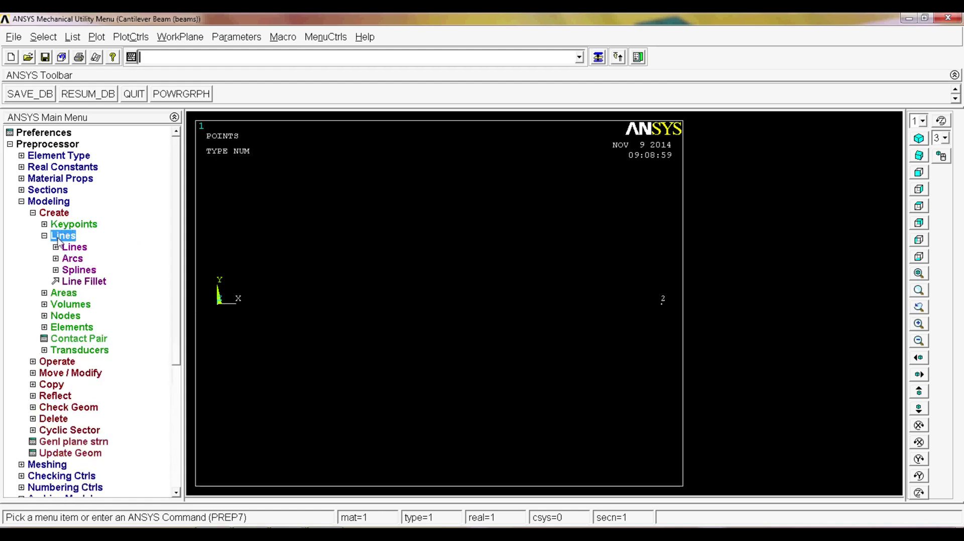
pyautogui.click(74, 247)
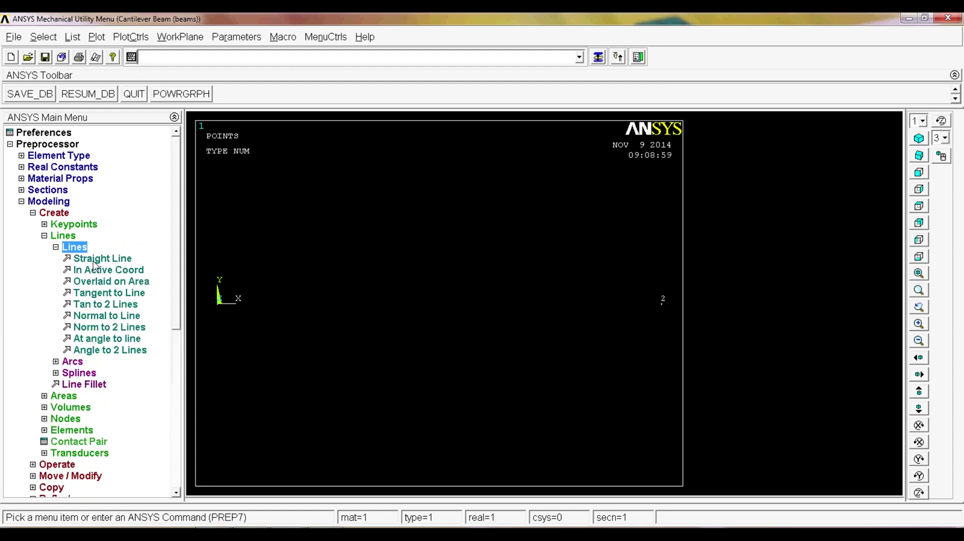
pyautogui.click(120, 260)
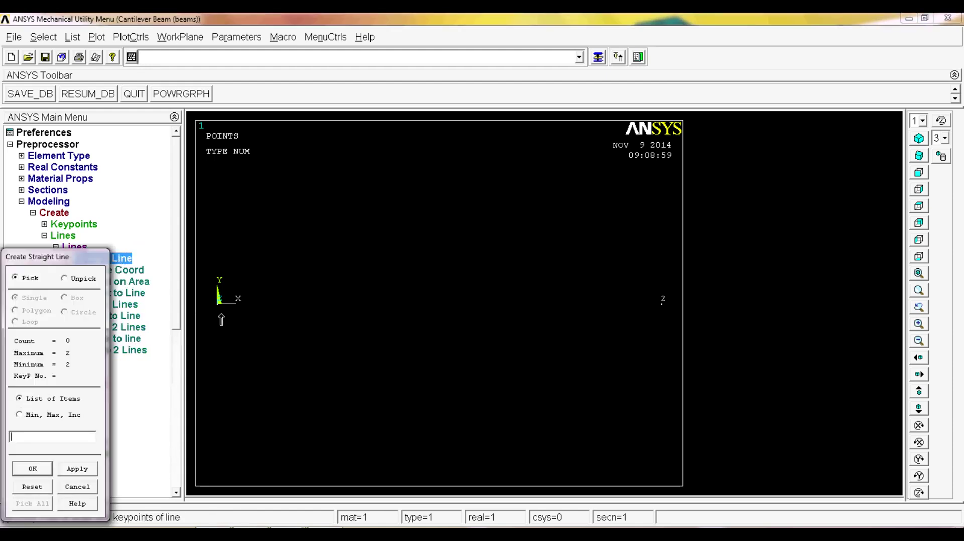
pyautogui.click(218, 303)
pyautogui.click(650, 352)
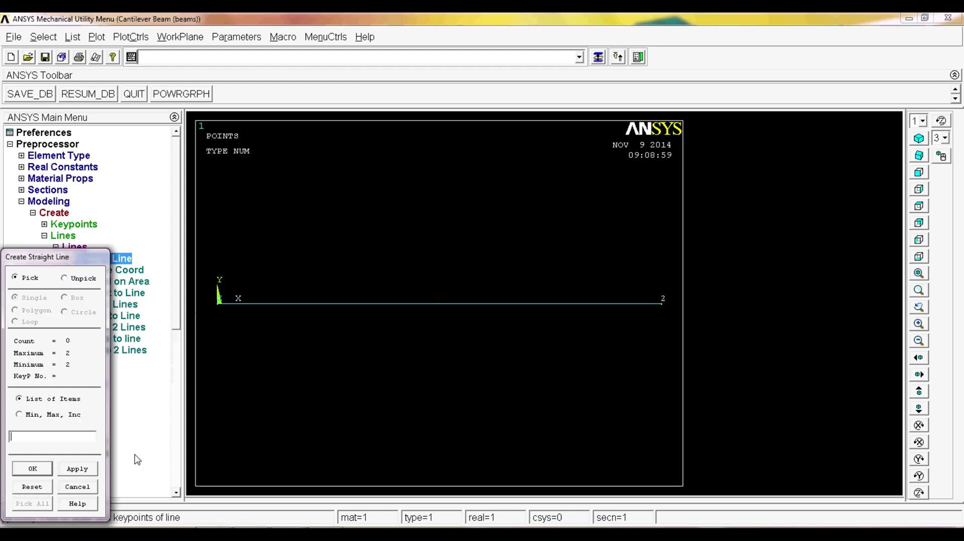
pyautogui.click(41, 472)
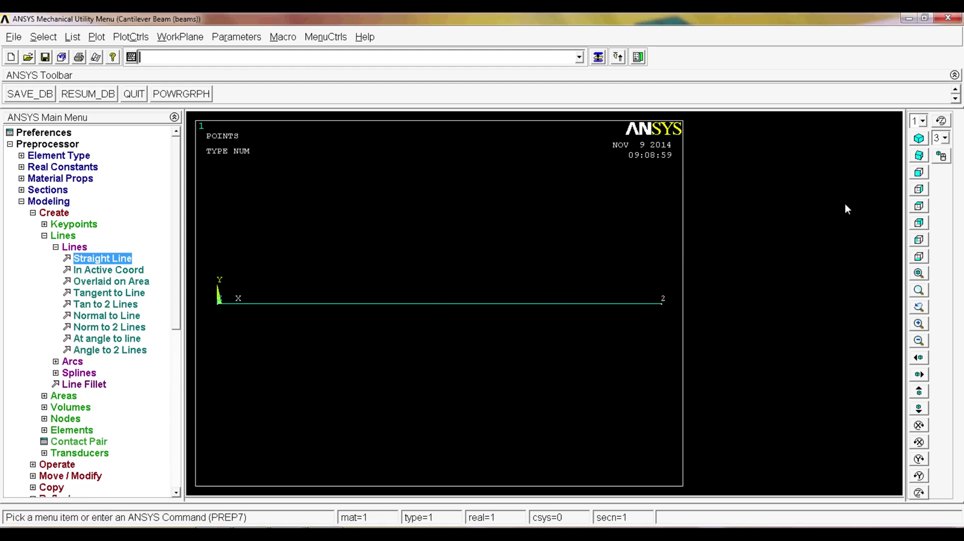
# Switch to isometric view and plot the model's lines
pyautogui.click(922, 142)
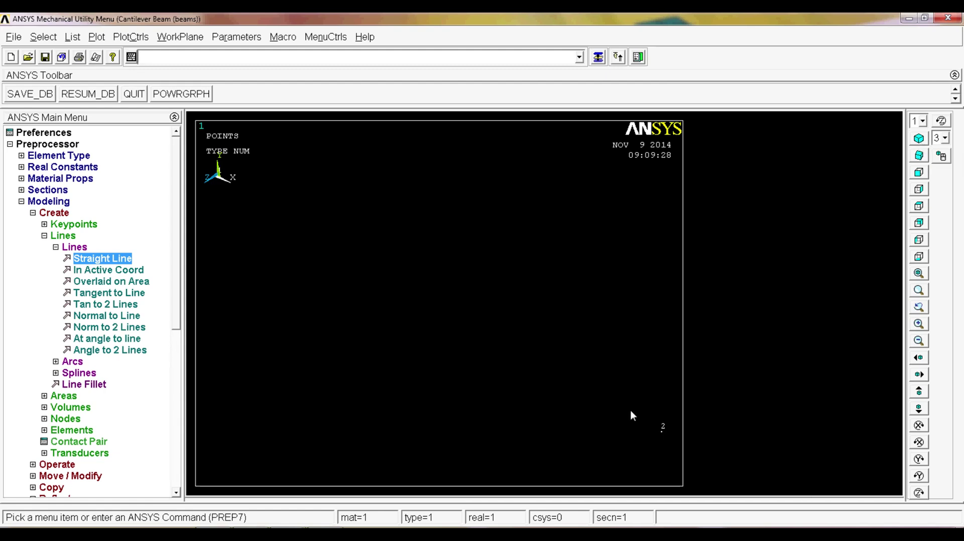
pyautogui.click(96, 37)
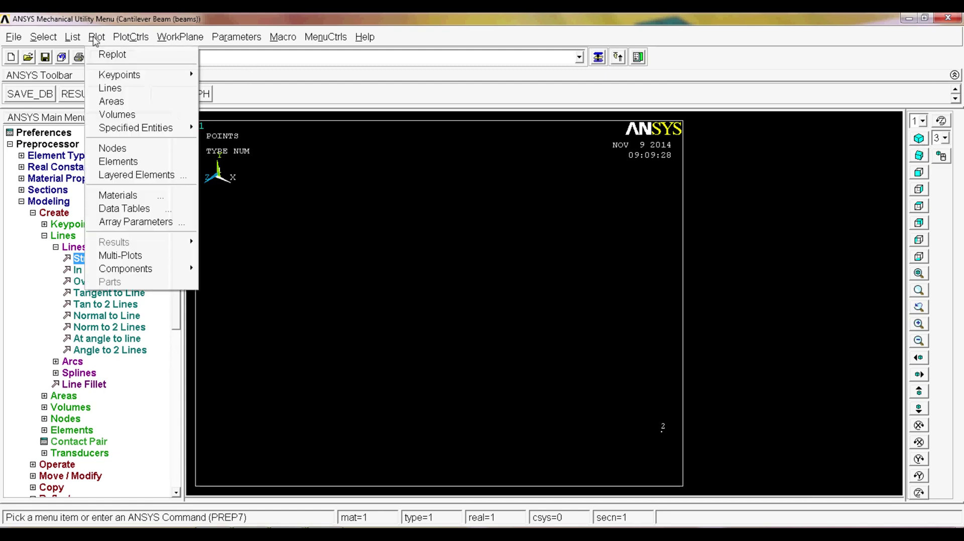
pyautogui.click(136, 89)
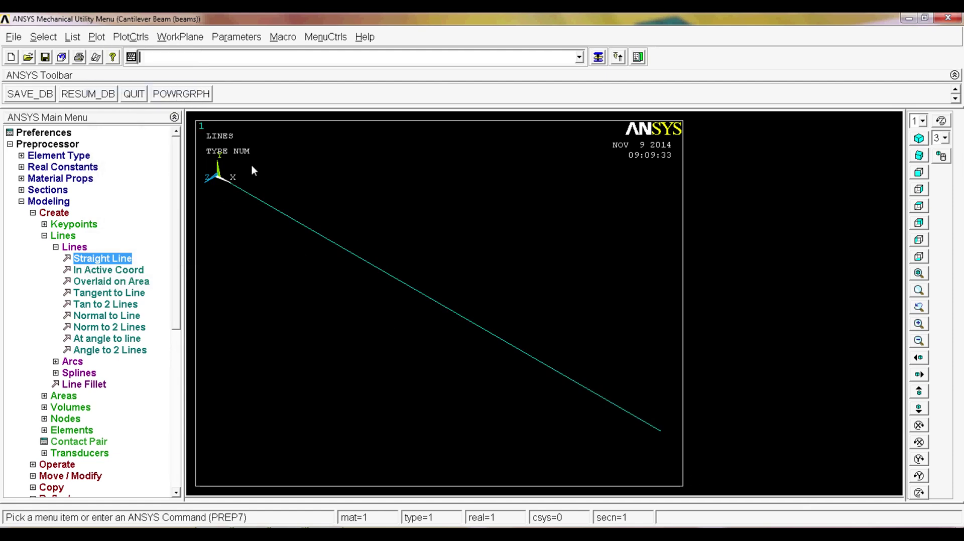
# Turn on keypoint number labels in the numbering settings
pyautogui.click(130, 37)
pyautogui.click(141, 89)
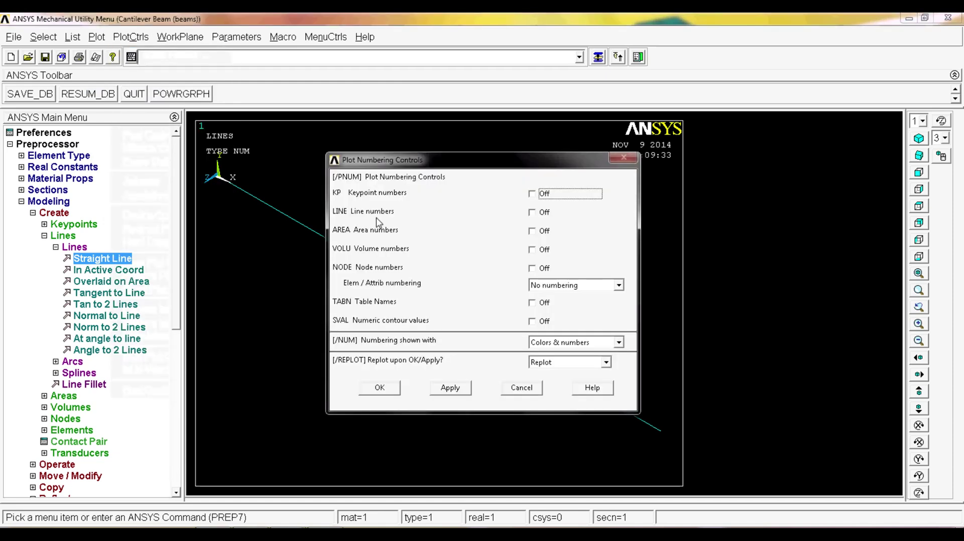
pyautogui.click(535, 195)
pyautogui.click(377, 387)
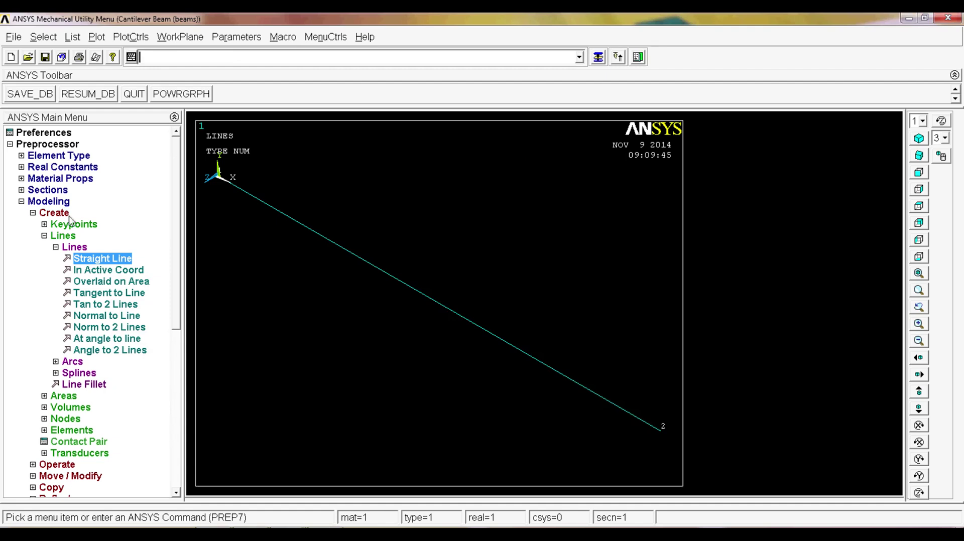
# Add the Beam '2 node 188' element (BEAM188) as element type 1
pyautogui.click(39, 204)
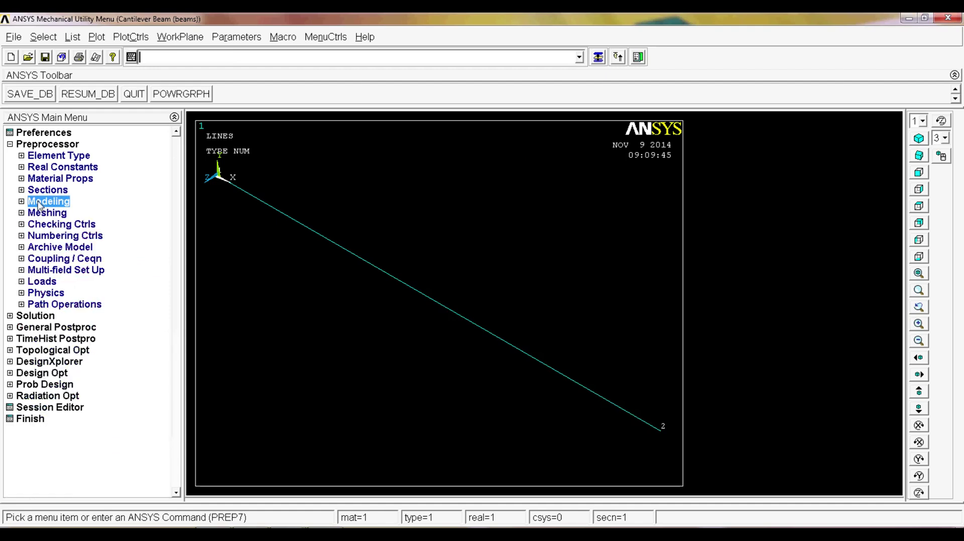
pyautogui.click(74, 156)
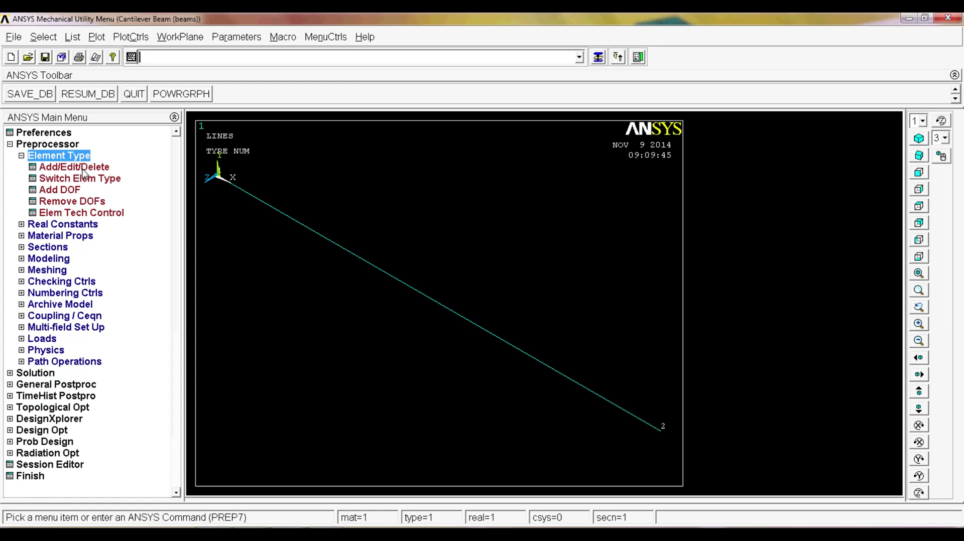
pyautogui.click(76, 167)
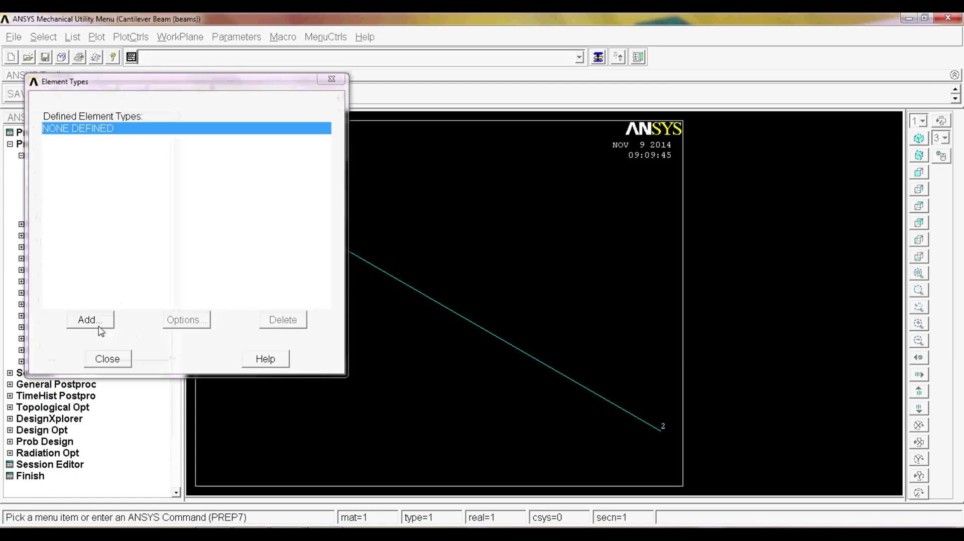
pyautogui.click(90, 319)
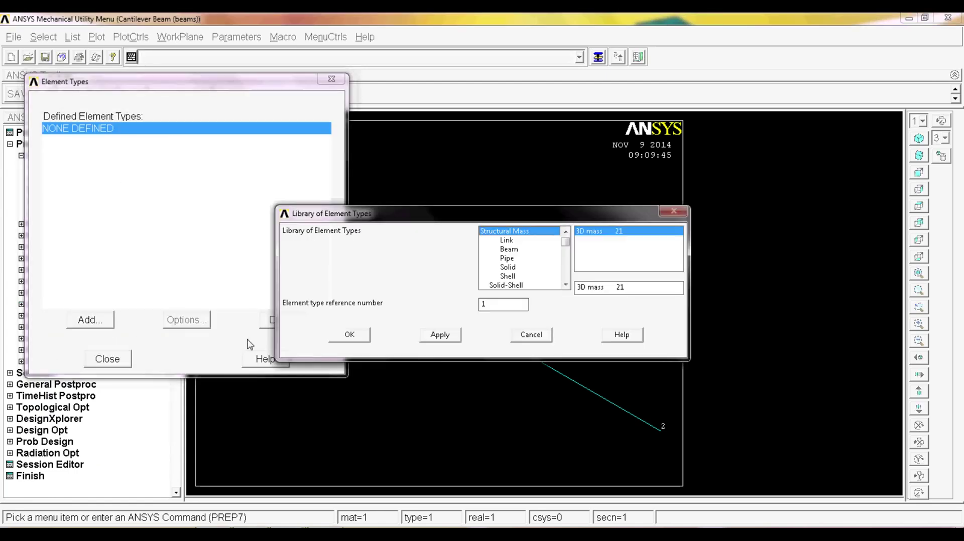
pyautogui.click(508, 249)
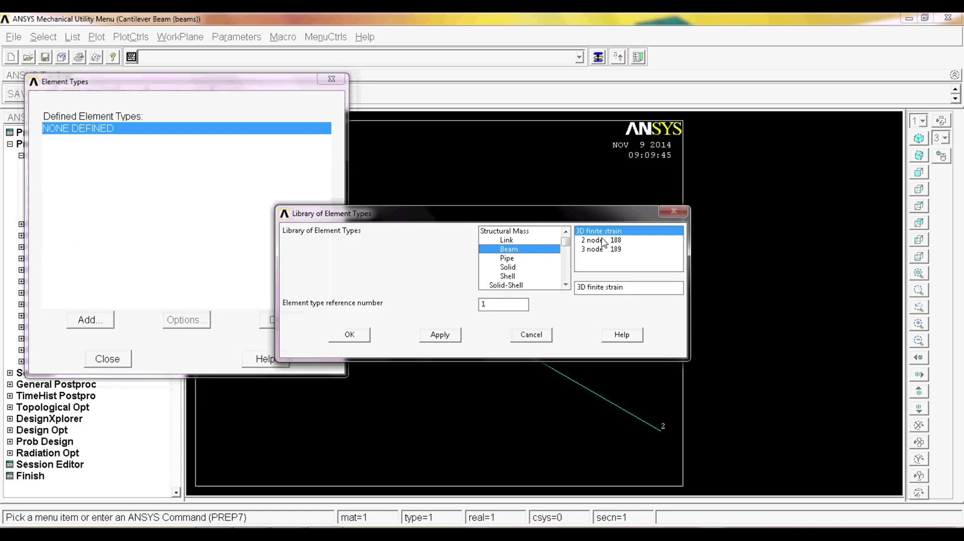
pyautogui.click(603, 241)
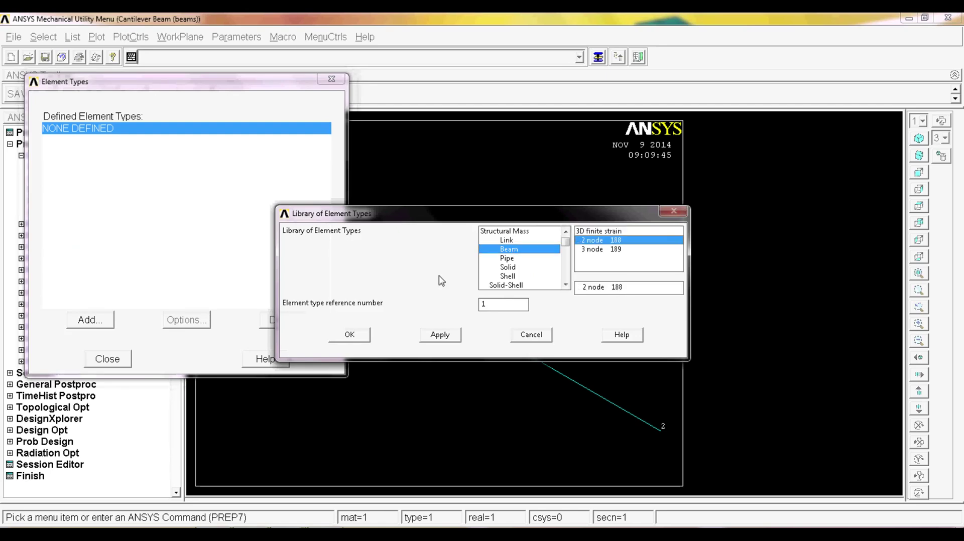
pyautogui.click(354, 338)
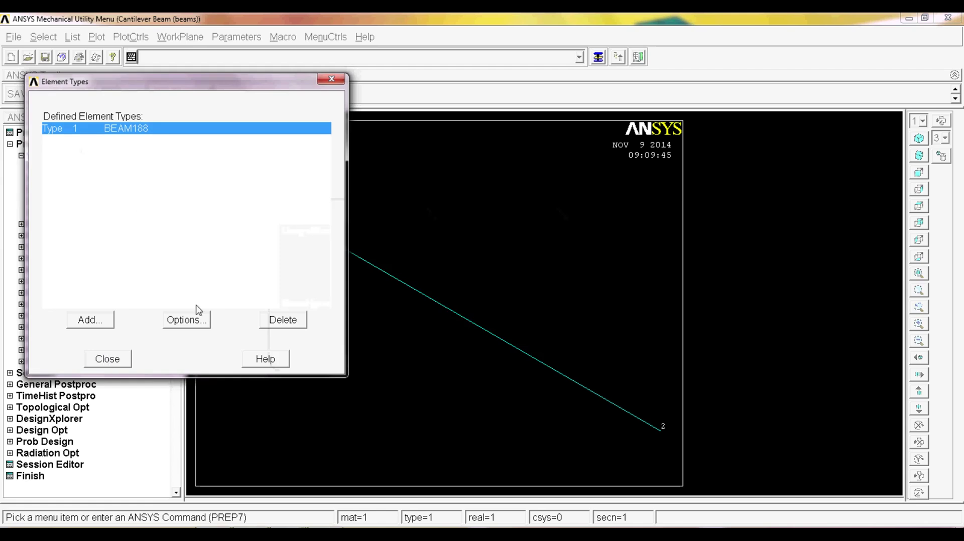
pyautogui.click(107, 360)
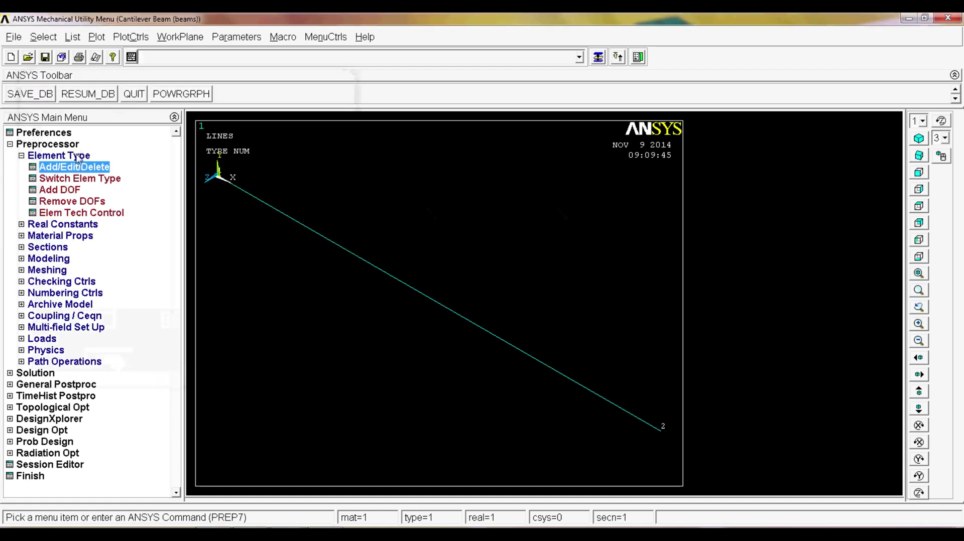
pyautogui.click(78, 158)
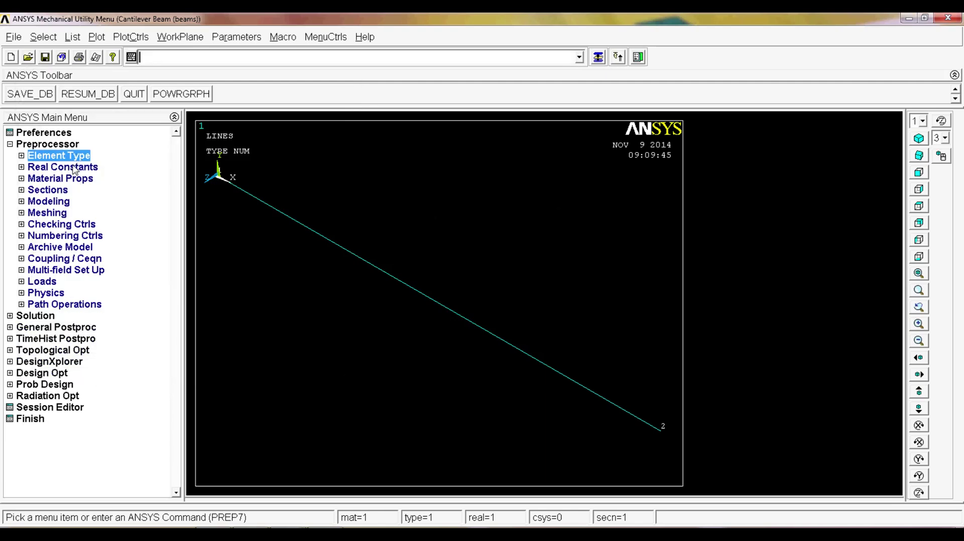
# Give material 1 linear isotropic elasticity with EX 2.1e11 and PRXY 0.3
pyautogui.click(69, 169)
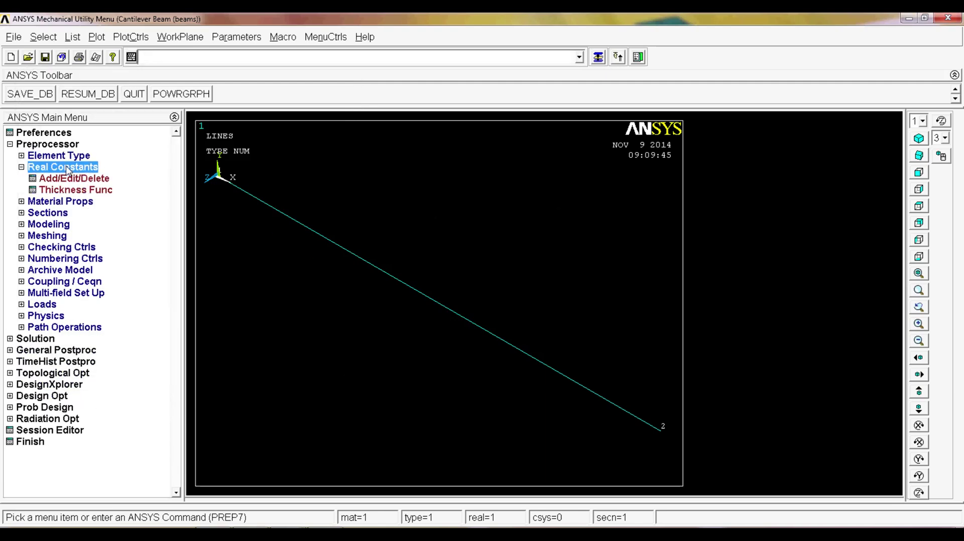
pyautogui.click(68, 168)
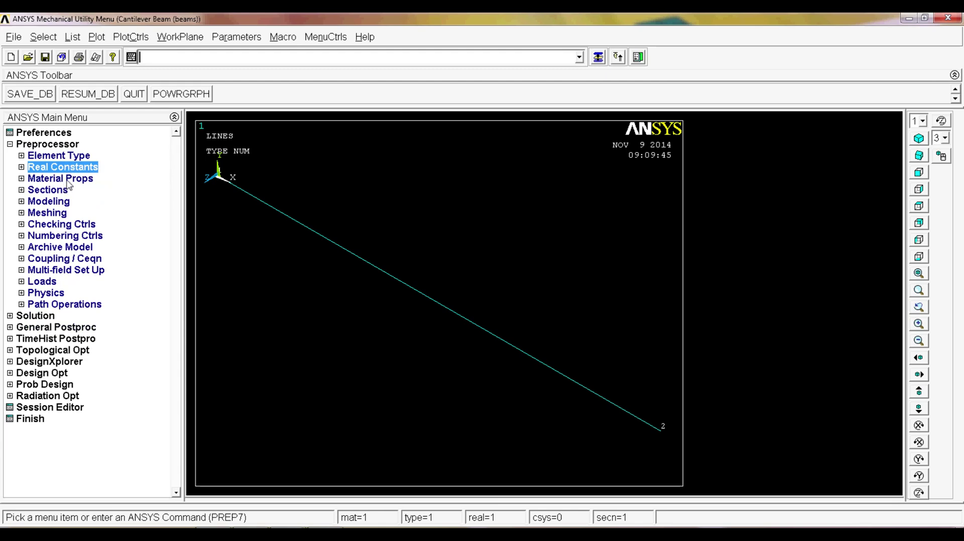
pyautogui.click(69, 182)
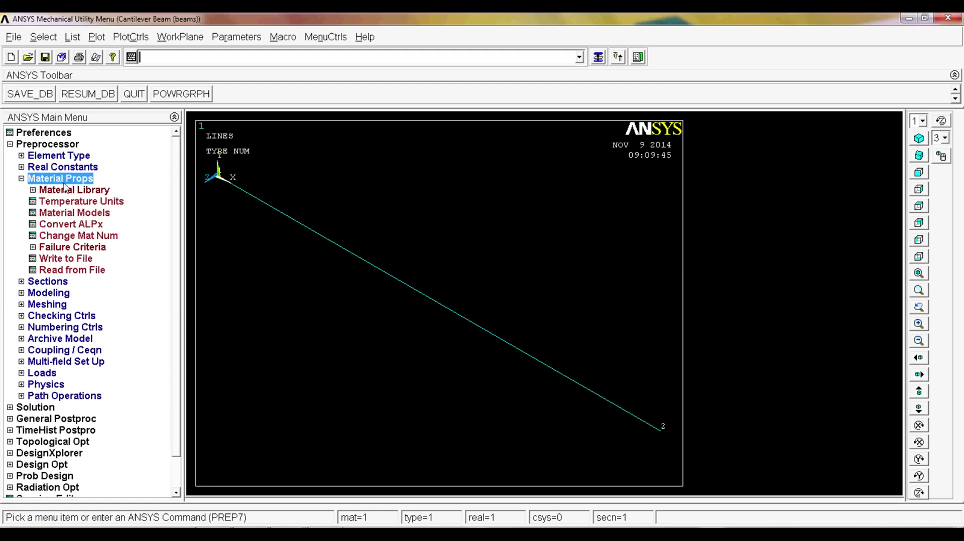
pyautogui.doubleClick(75, 214)
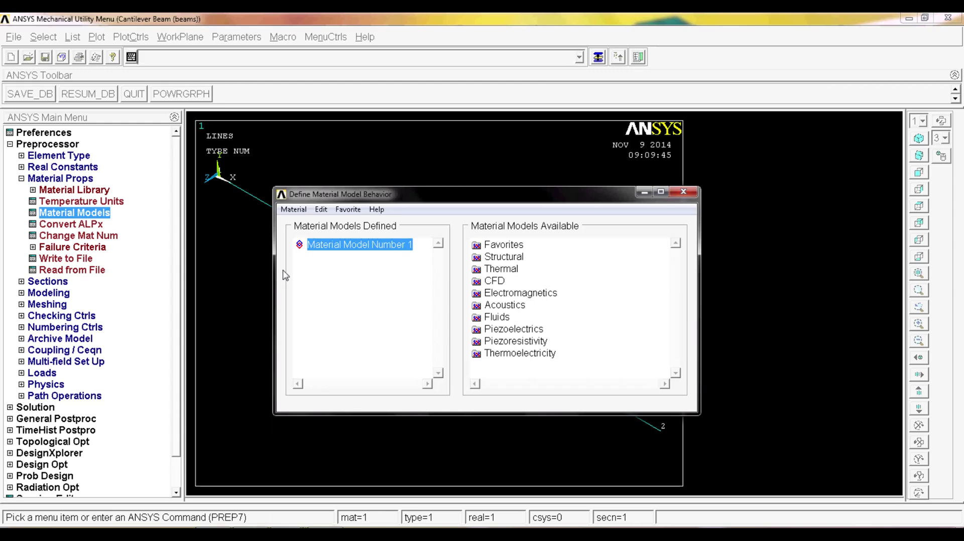
pyautogui.doubleClick(512, 258)
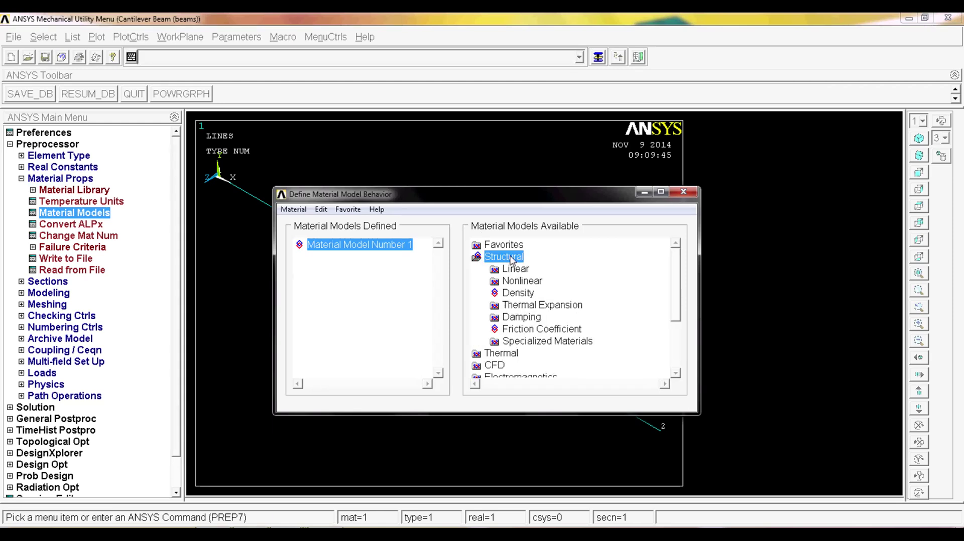
pyautogui.doubleClick(515, 270)
pyautogui.doubleClick(534, 281)
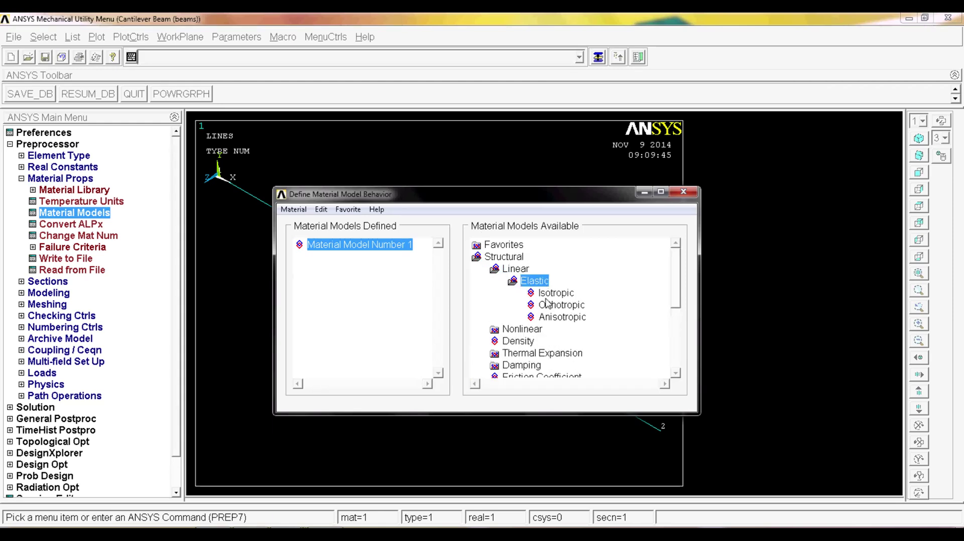
pyautogui.doubleClick(555, 294)
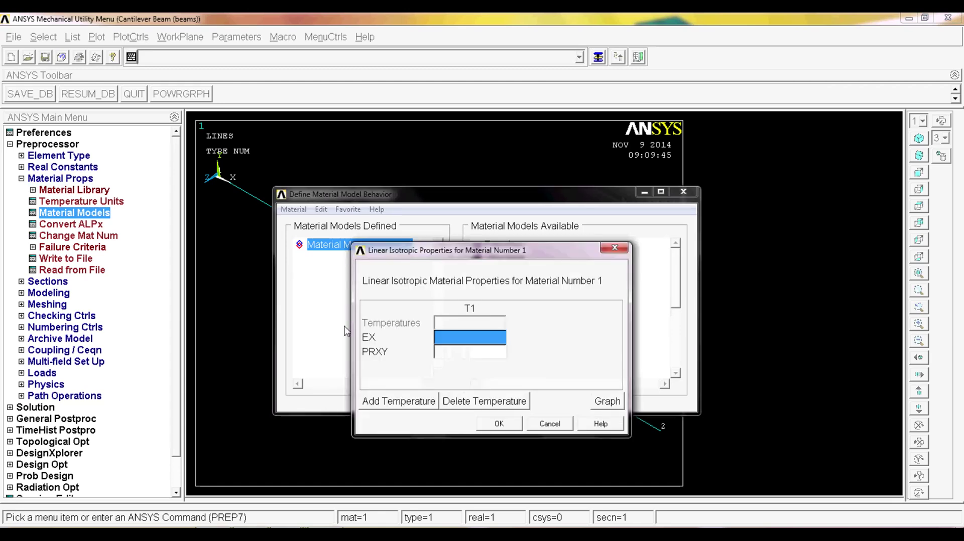
pyautogui.write('2.1')
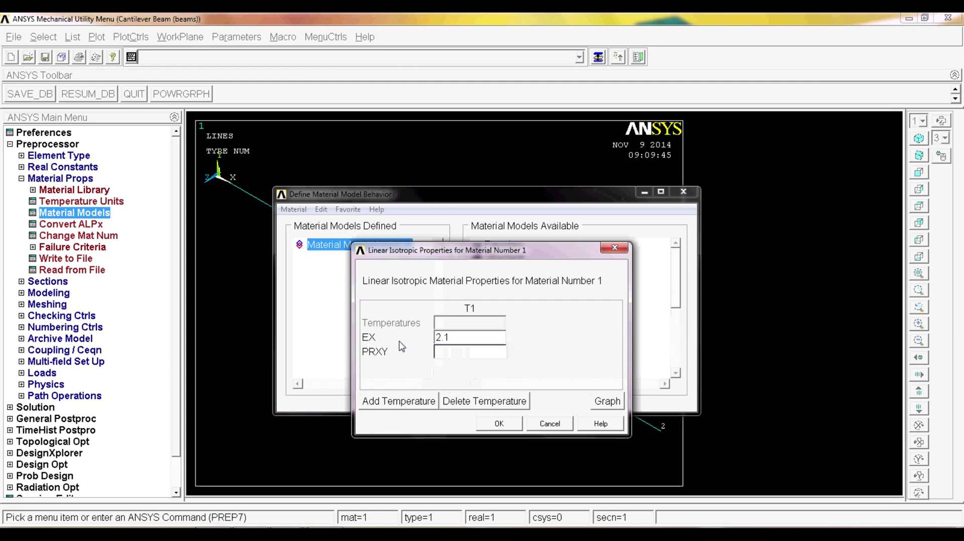
pyautogui.write('e11')
pyautogui.click(462, 354)
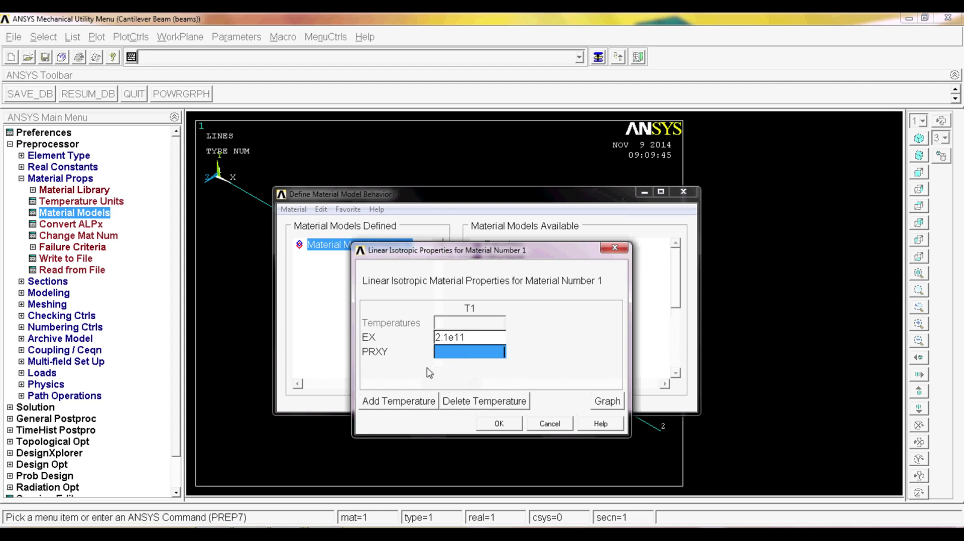
pyautogui.write('0.3')
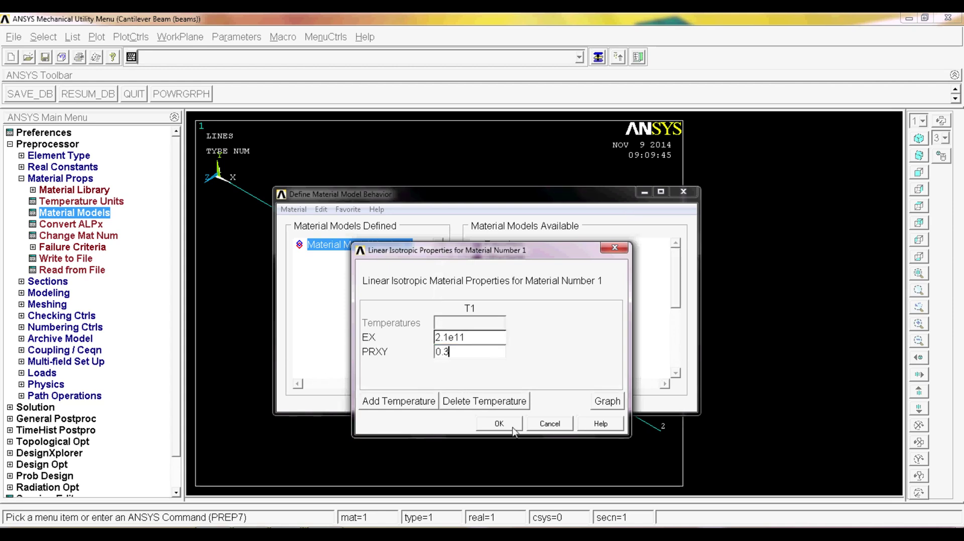
pyautogui.click(512, 426)
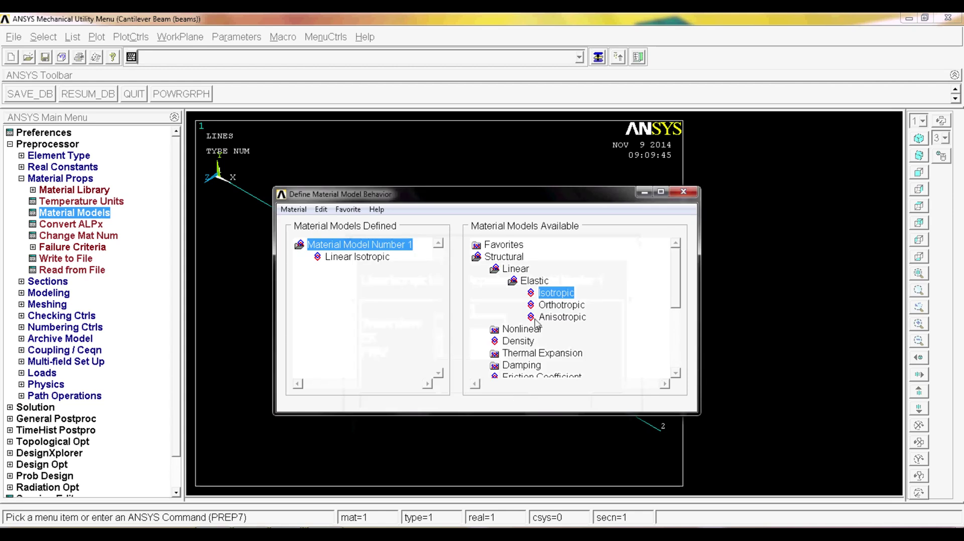
# Add a density of 7800 to material 1 and close the material models
pyautogui.doubleClick(517, 341)
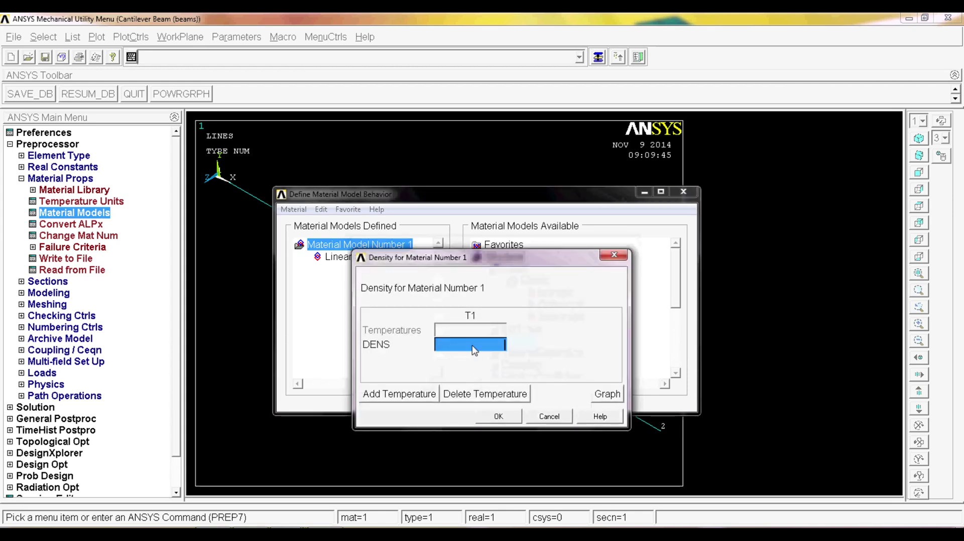
pyautogui.write('7800')
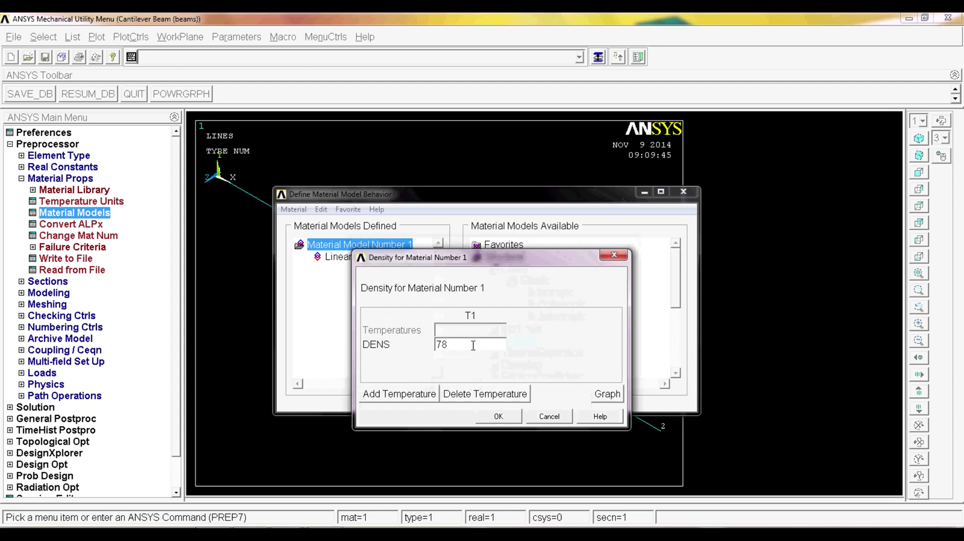
pyautogui.click(498, 417)
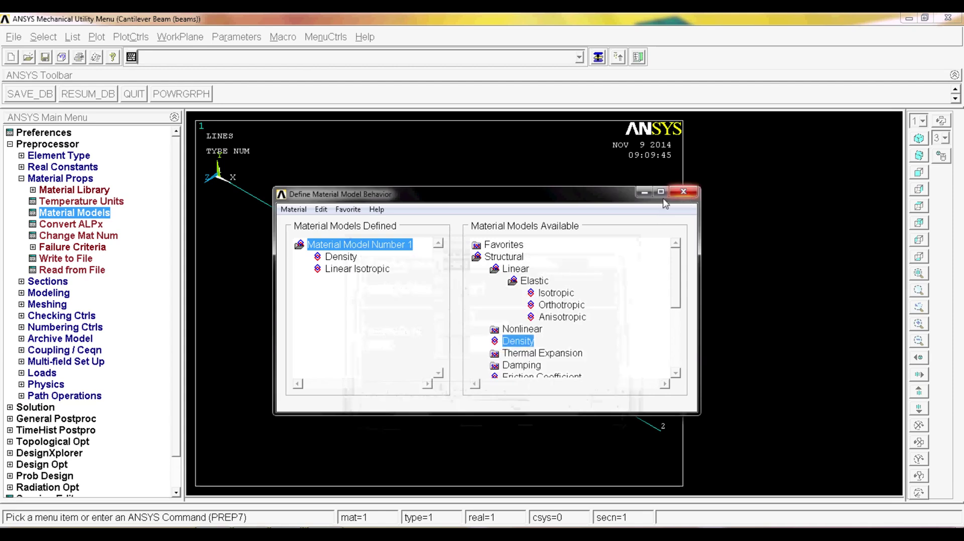
pyautogui.click(693, 194)
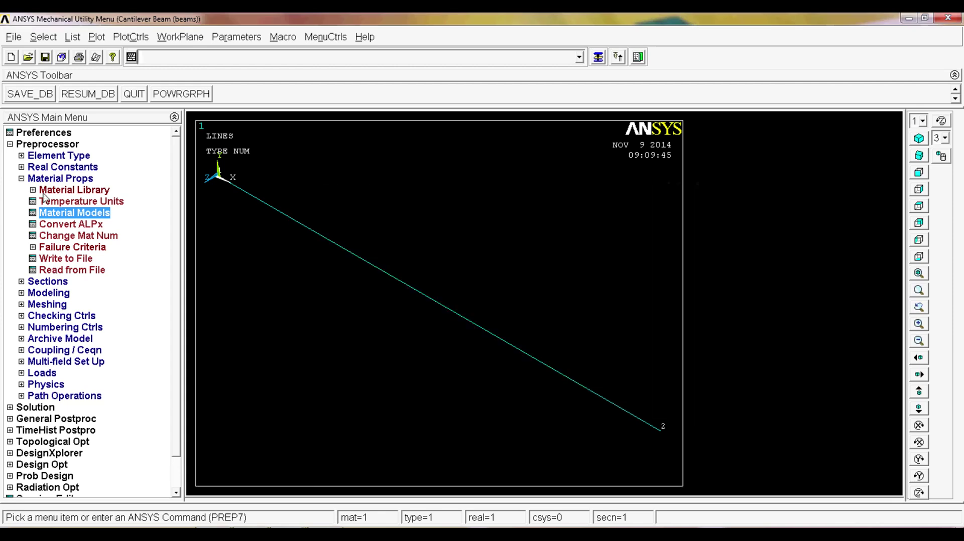
# Open the Common Sections beam tool under Sections > Beam
pyautogui.click(48, 179)
pyautogui.click(50, 192)
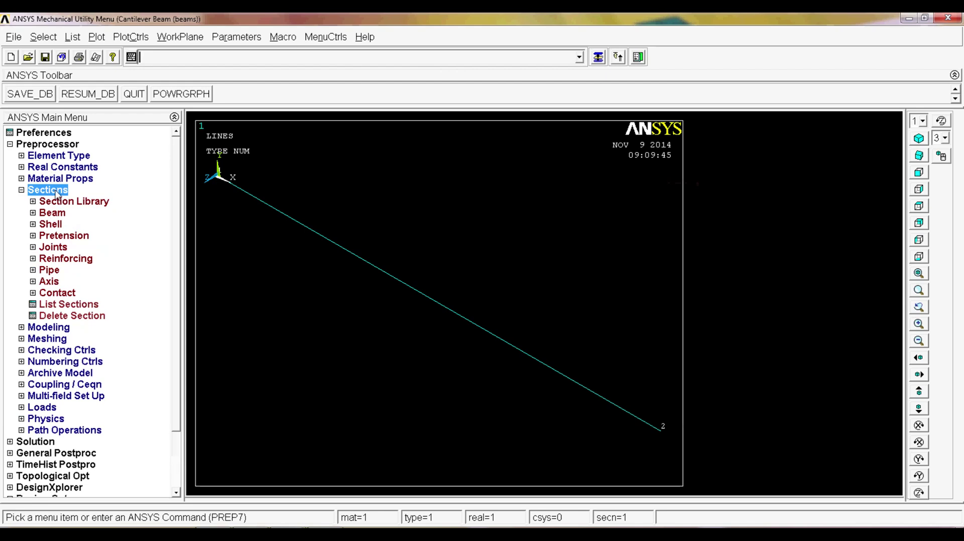
pyautogui.click(55, 214)
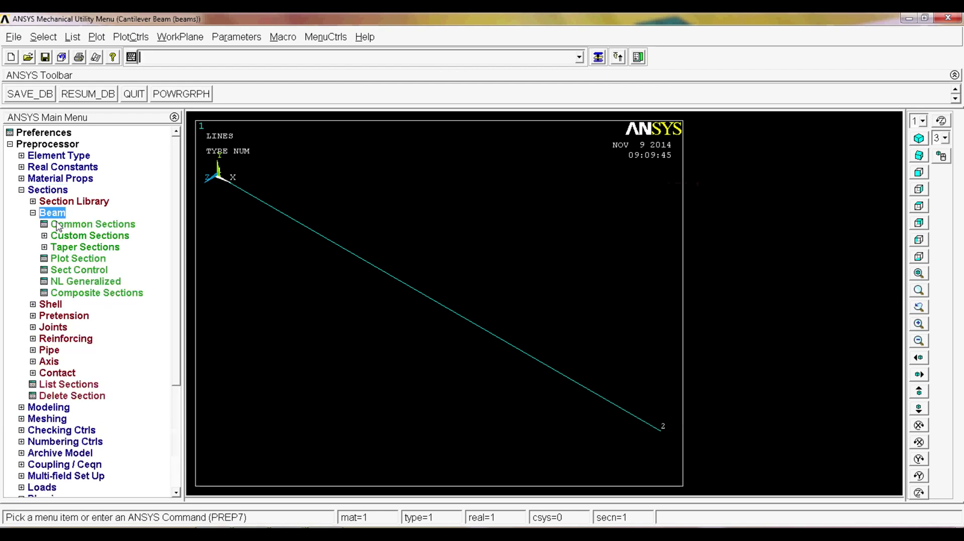
pyautogui.click(114, 226)
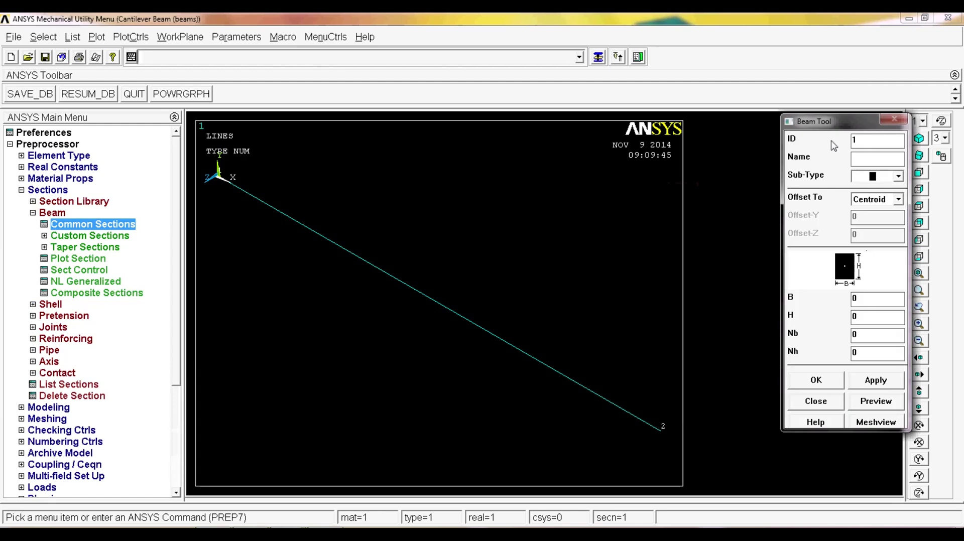
# Name section 1 'test tube' and choose the hollow circular tube subtype
pyautogui.click(864, 145)
pyautogui.click(875, 161)
pyautogui.write('test')
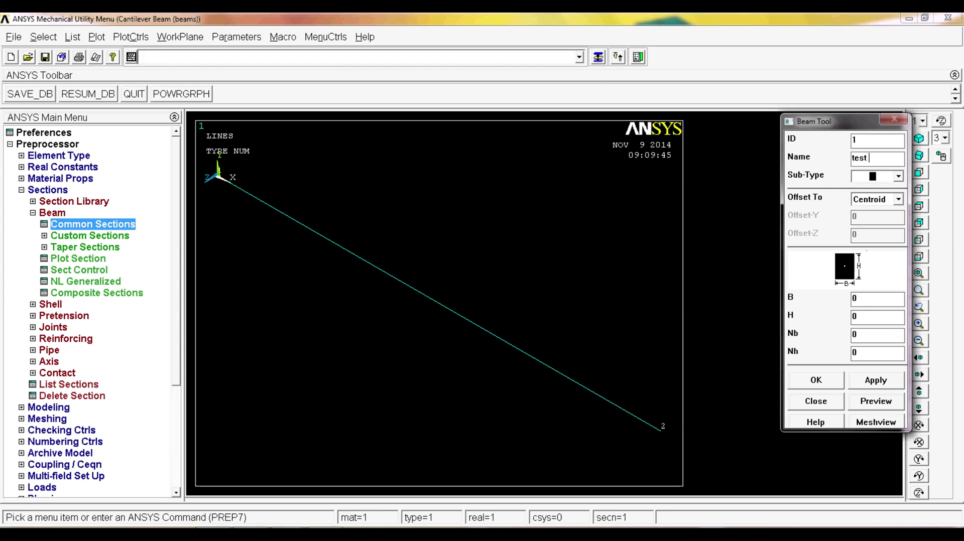
pyautogui.write(' sec')
pyautogui.press('BackSpace')
pyautogui.press('BackSpace')
pyautogui.press('BackSpace')
pyautogui.press('BackSpace')
pyautogui.write('tube')
pyautogui.click(898, 177)
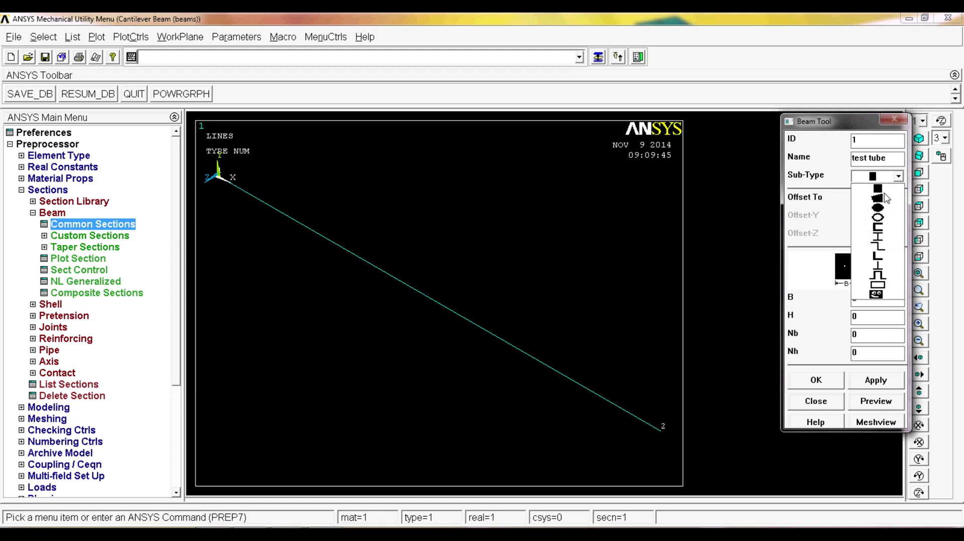
pyautogui.click(881, 221)
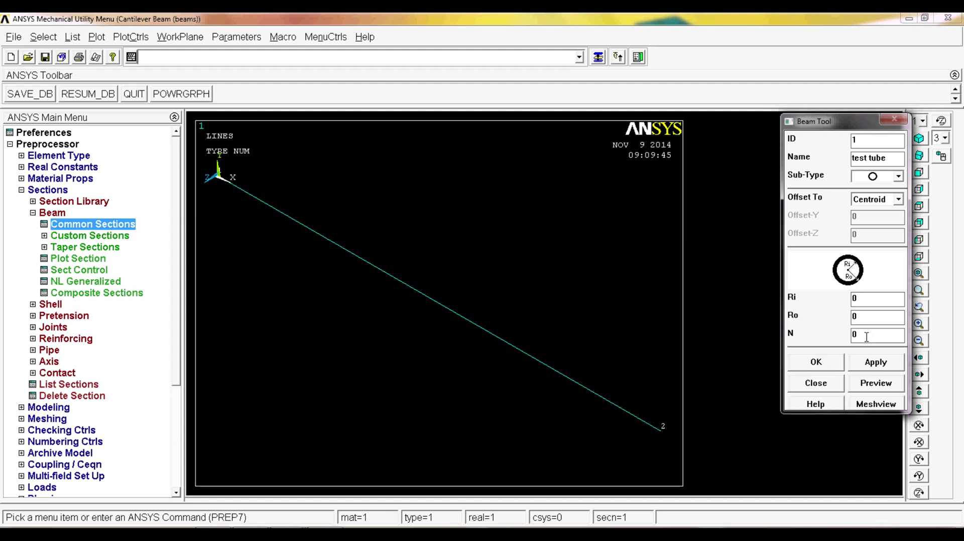
# Enter inner radius Ri = 37/1000 and outer radius Ro = 40/1000
pyautogui.doubleClick(870, 299)
pyautogui.write('40/1000')
pyautogui.click(875, 315)
pyautogui.write('3')
pyautogui.press('BackSpace')
pyautogui.press('BackSpace')
pyautogui.write('3')
pyautogui.moveTo(892, 298); pyautogui.dragTo(814, 298)
pyautogui.write('37/1000')
pyautogui.moveTo(881, 321); pyautogui.dragTo(823, 324)
pyautogui.write('40/1000')
# Preview the test tube section, showing area 0.725E-03 and Iyy, Izz 0.538E-06
pyautogui.click(883, 384)
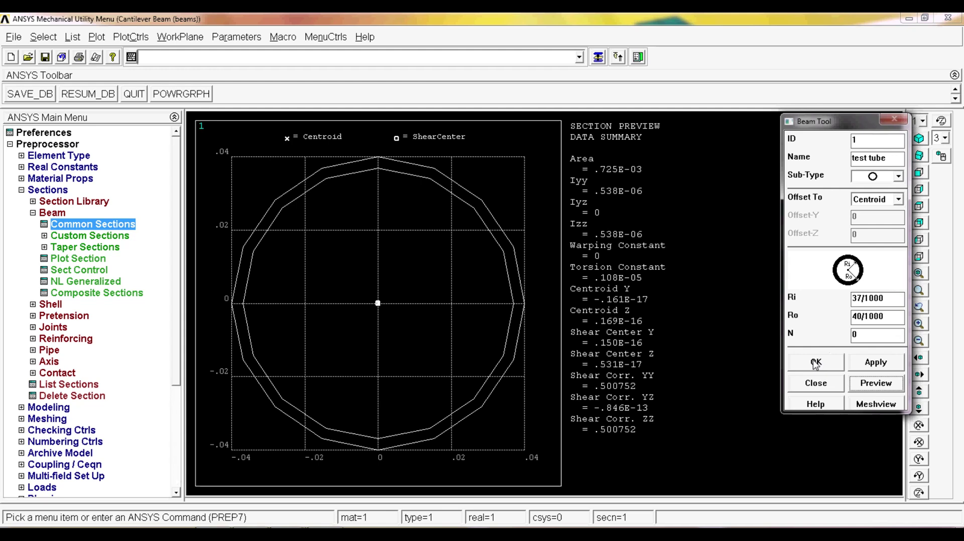
# Accept the test tube section and replot the model lines
pyautogui.click(816, 363)
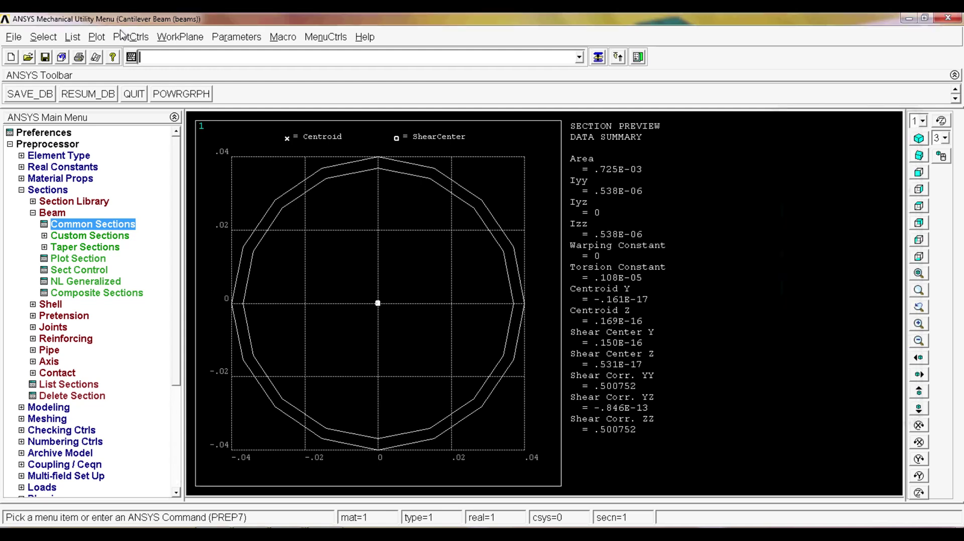
pyautogui.click(96, 38)
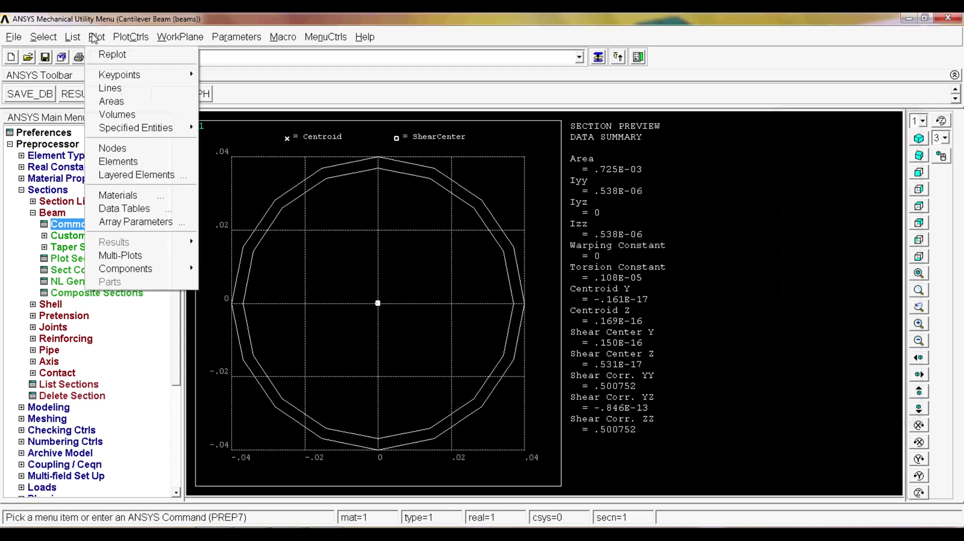
pyautogui.click(123, 88)
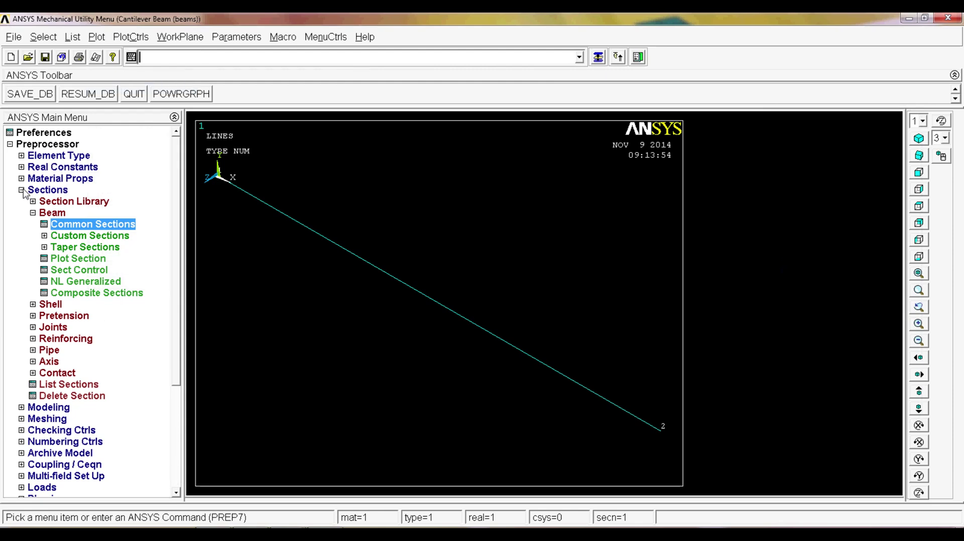
# Pick the beam line for Meshing > Mesh Attributes > Picked Lines
pyautogui.click(55, 191)
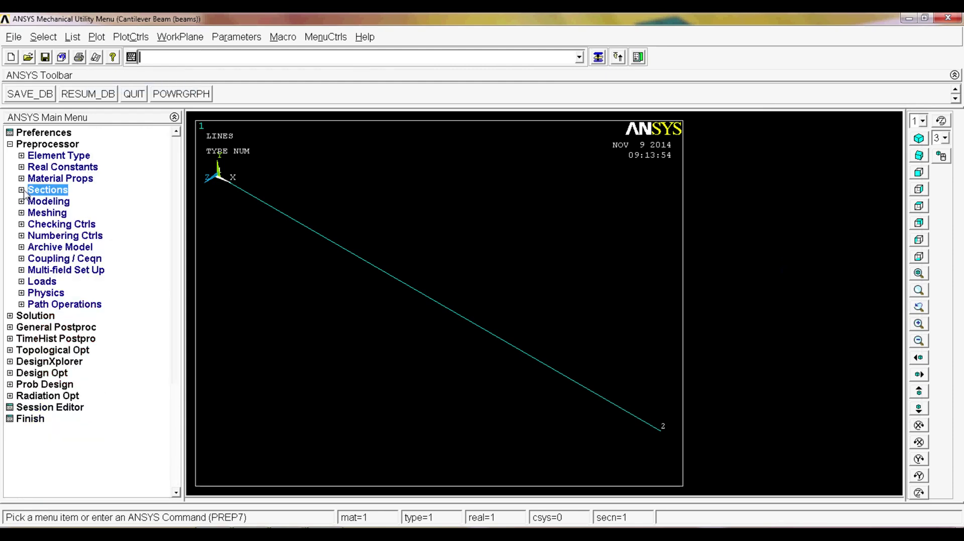
pyautogui.click(50, 214)
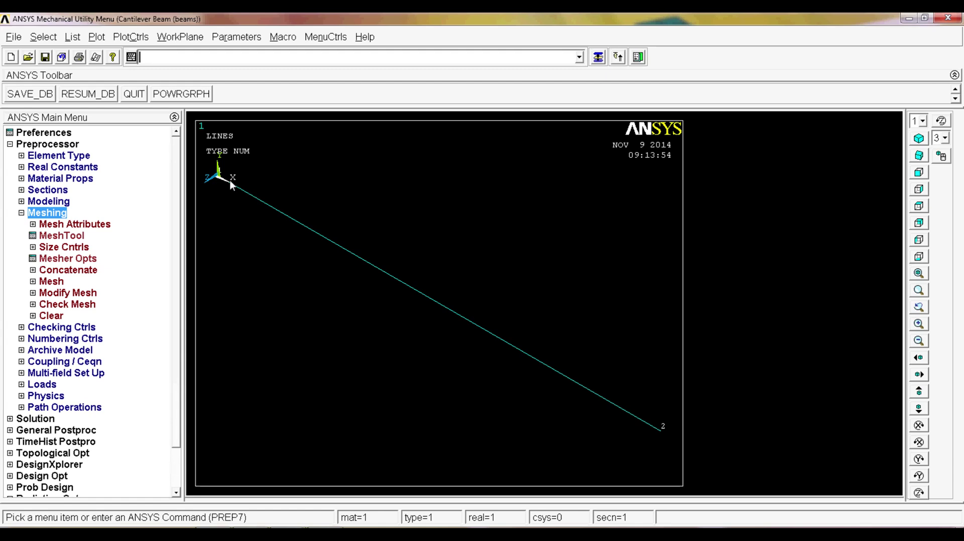
pyautogui.click(85, 226)
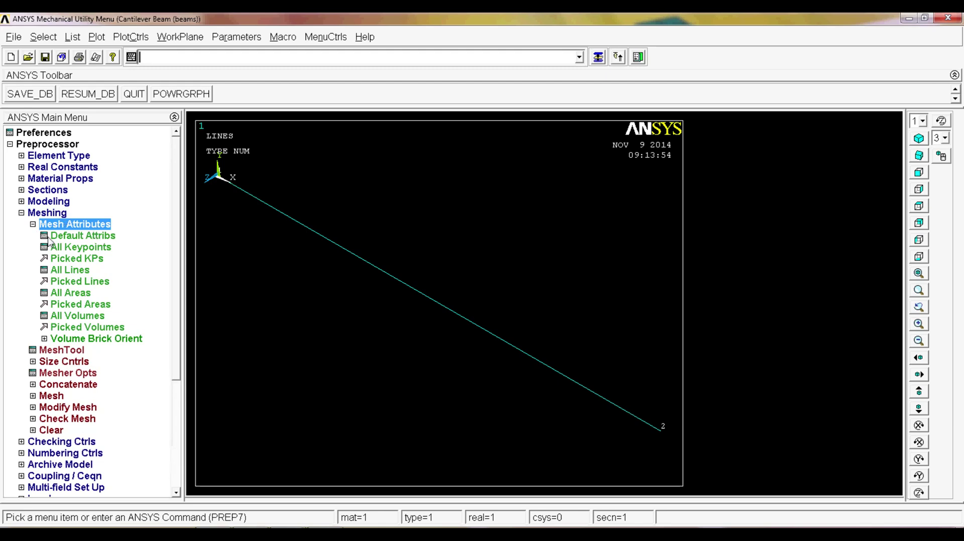
pyautogui.click(82, 282)
pyautogui.click(397, 281)
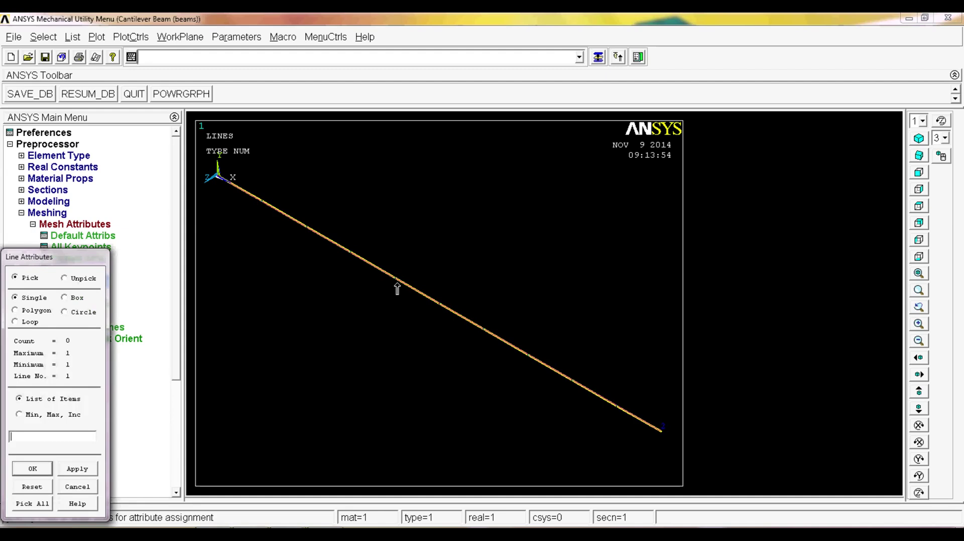
pyautogui.click(34, 471)
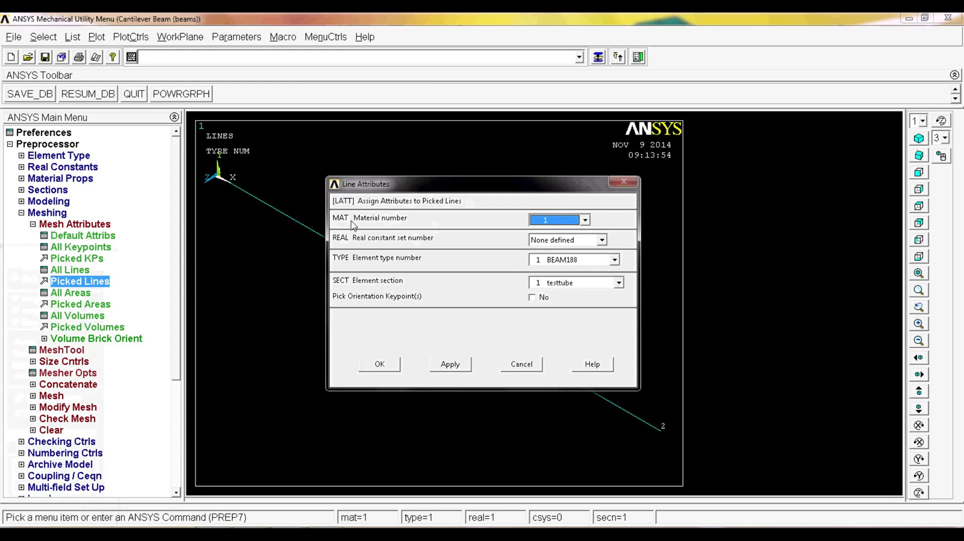
# Set the line's attributes to MAT 1, TYPE 1 BEAM188 and SECT 1 testtube
pyautogui.click(575, 222)
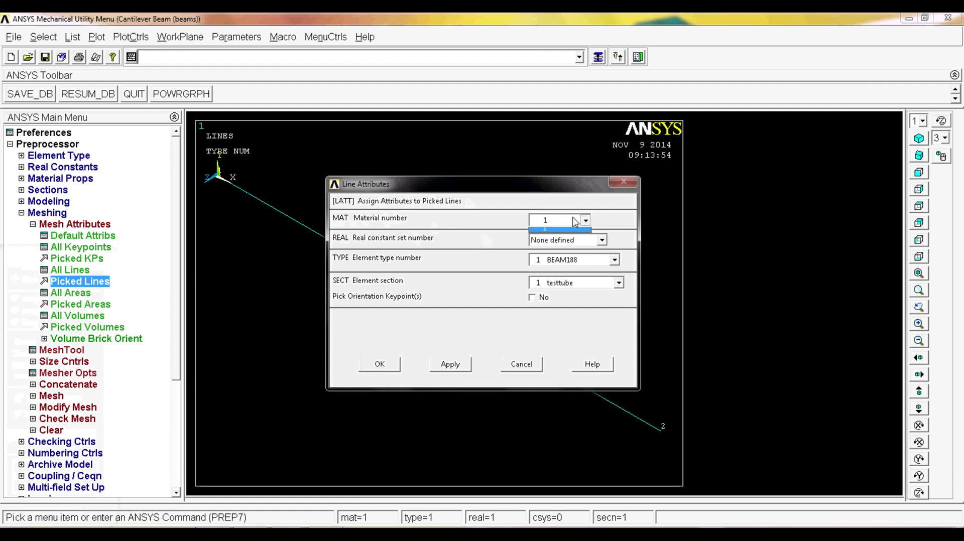
pyautogui.click(572, 229)
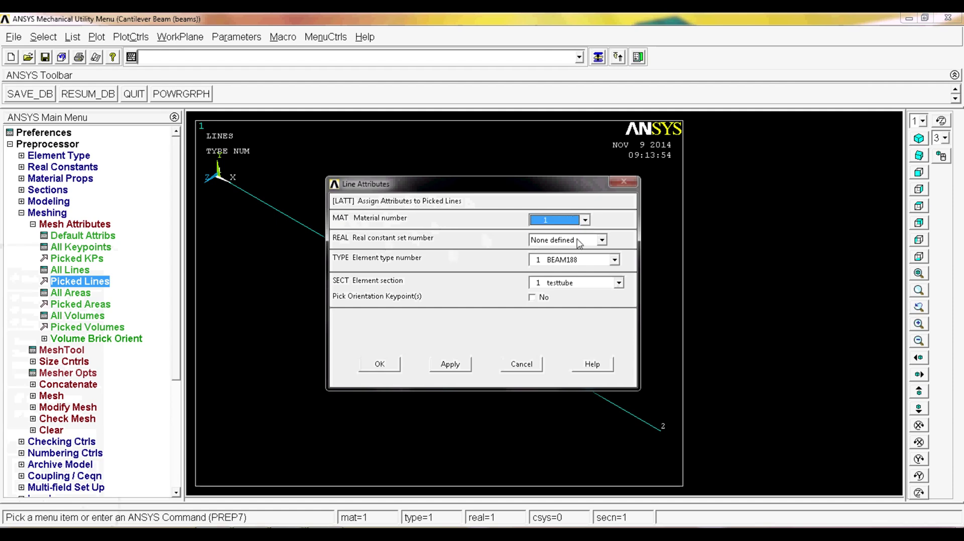
pyautogui.click(564, 260)
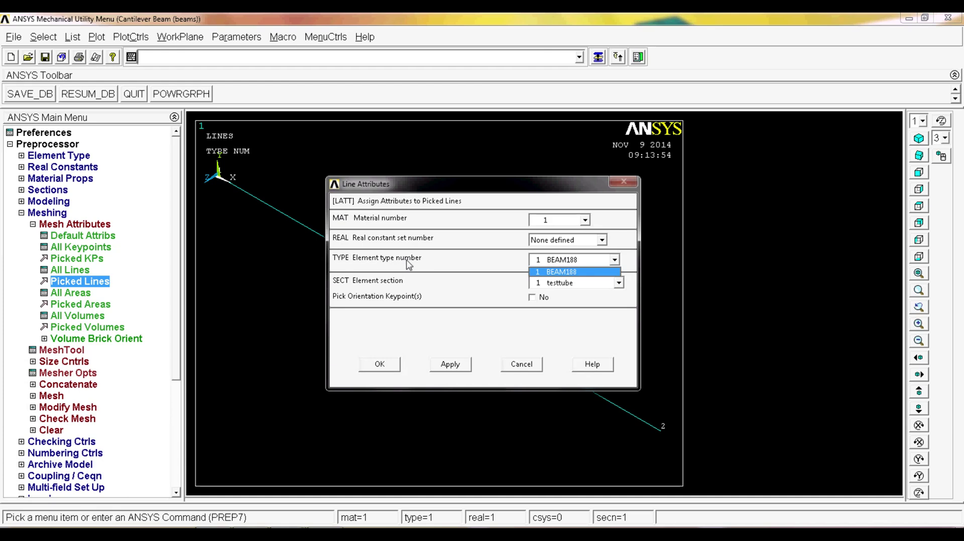
pyautogui.click(530, 271)
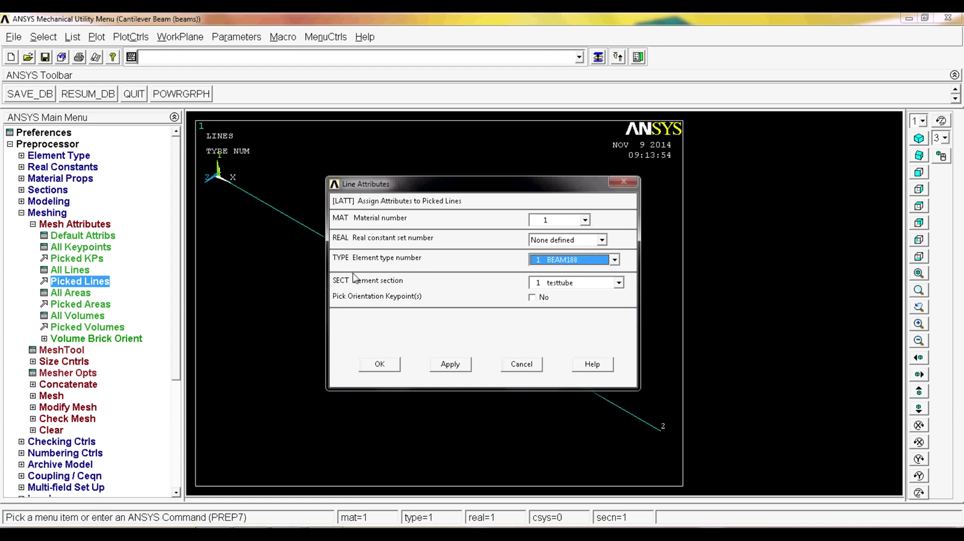
pyautogui.click(585, 288)
pyautogui.click(578, 295)
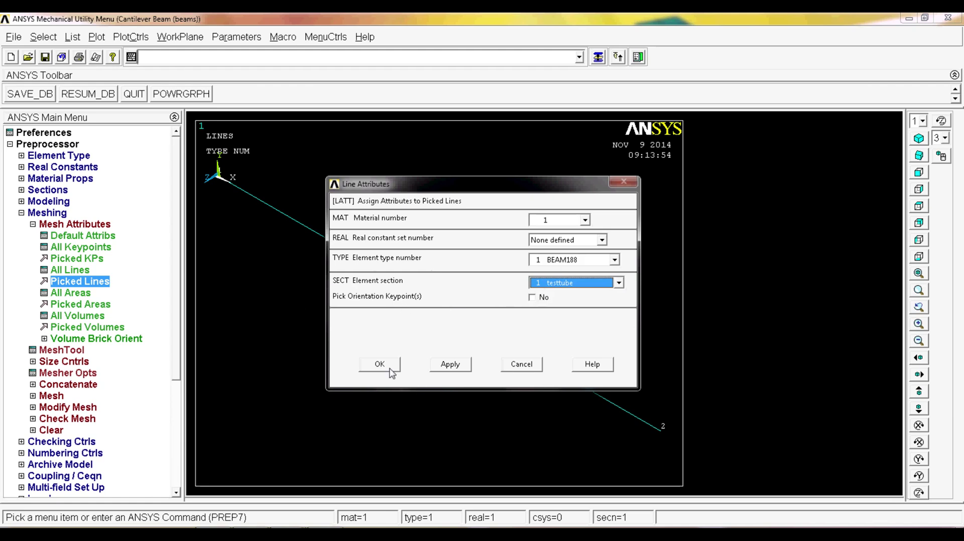
pyautogui.click(374, 365)
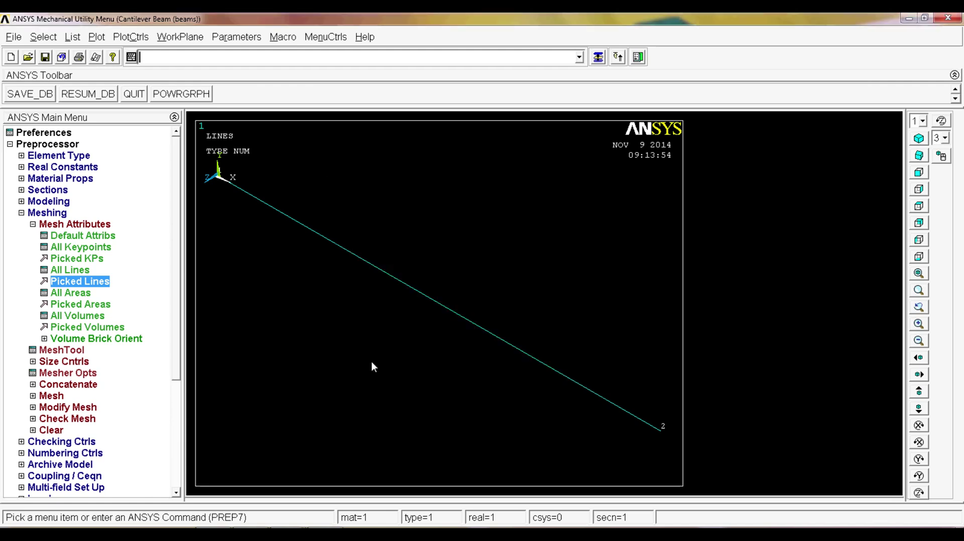
# Mesh the picked beam line into beam elements using the MeshTool set to Lines
pyautogui.click(70, 225)
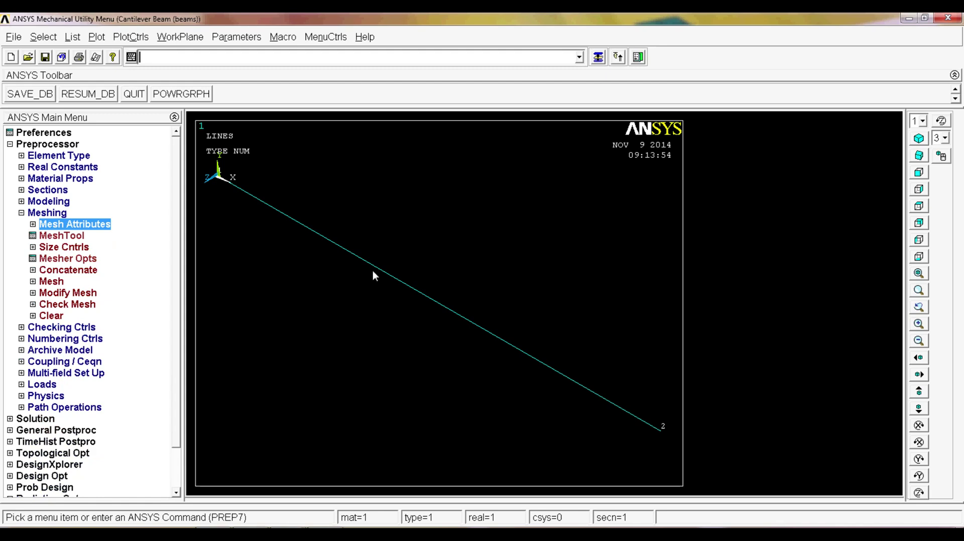
pyautogui.click(51, 282)
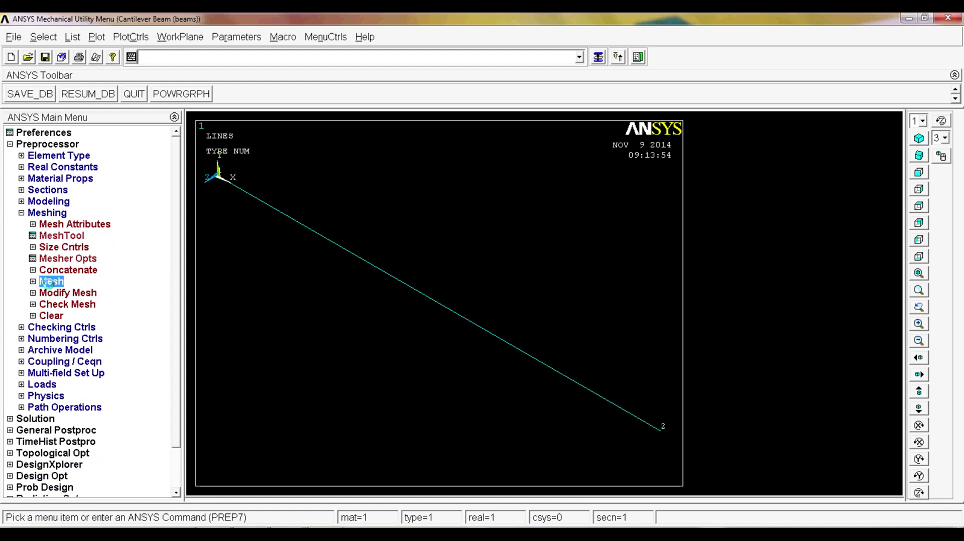
pyautogui.click(51, 282)
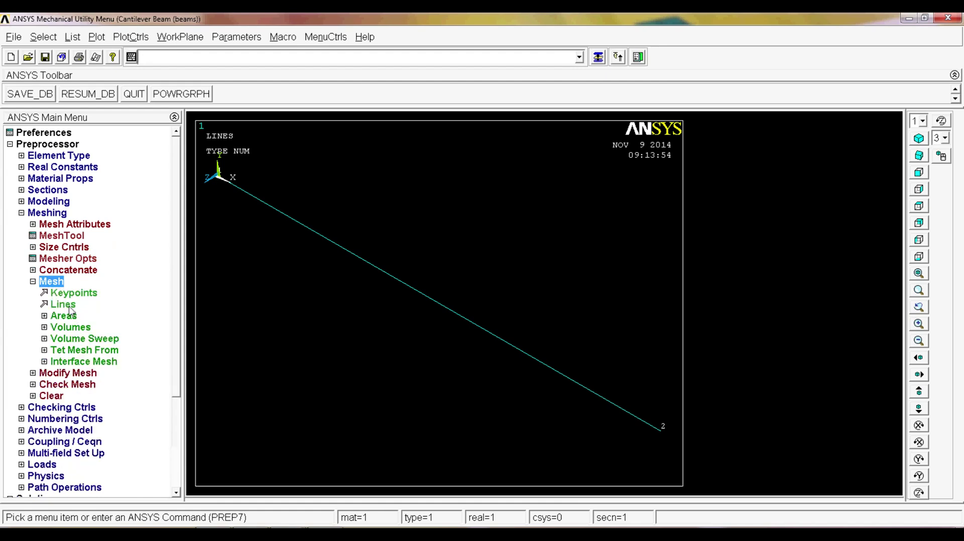
pyautogui.click(48, 282)
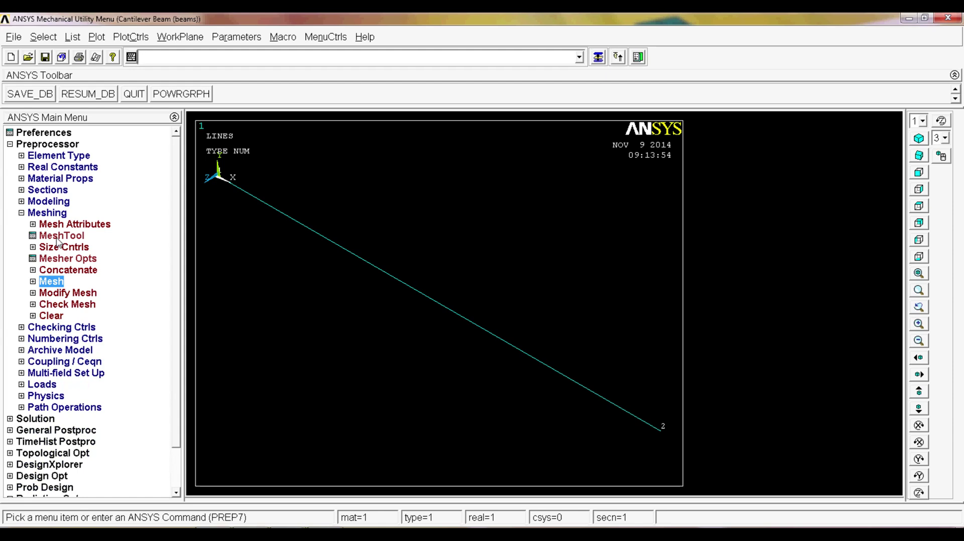
pyautogui.click(57, 239)
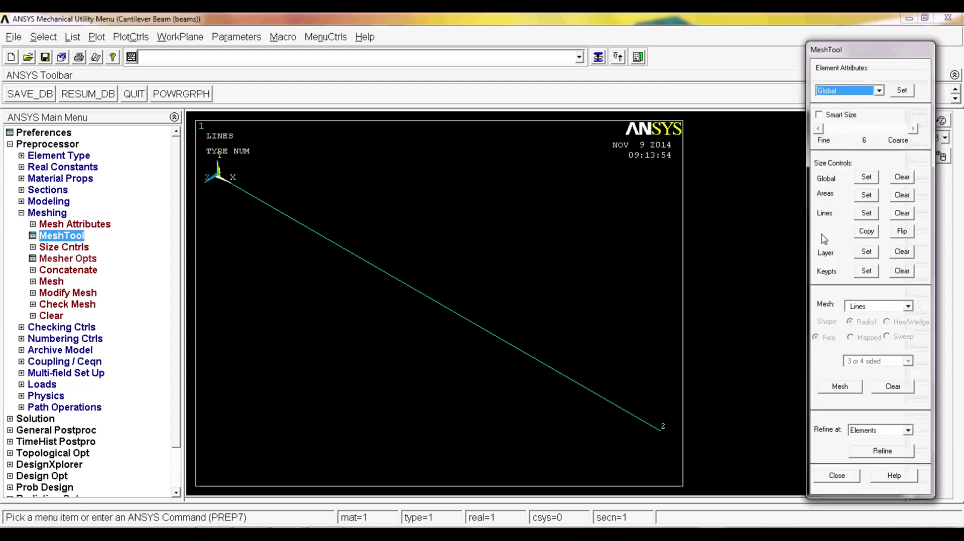
pyautogui.click(874, 307)
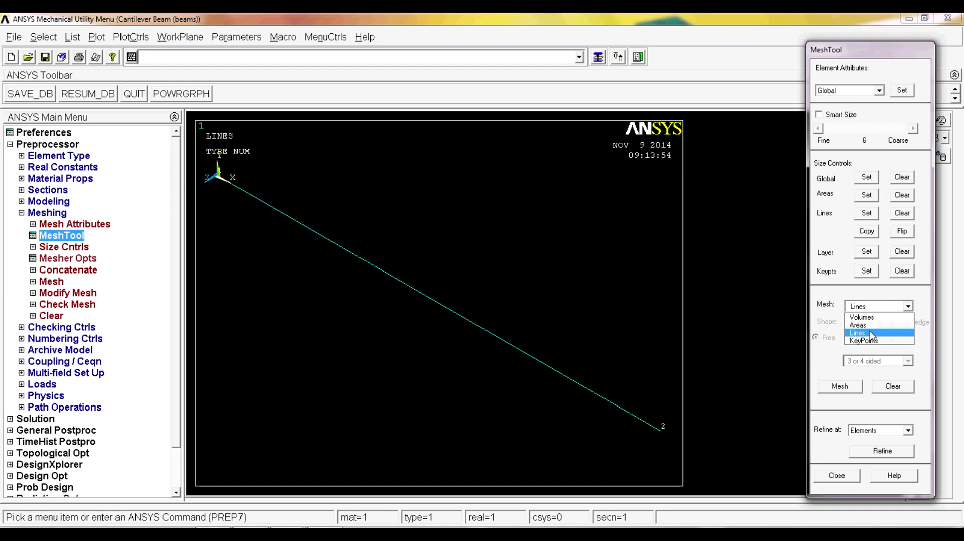
pyautogui.click(870, 332)
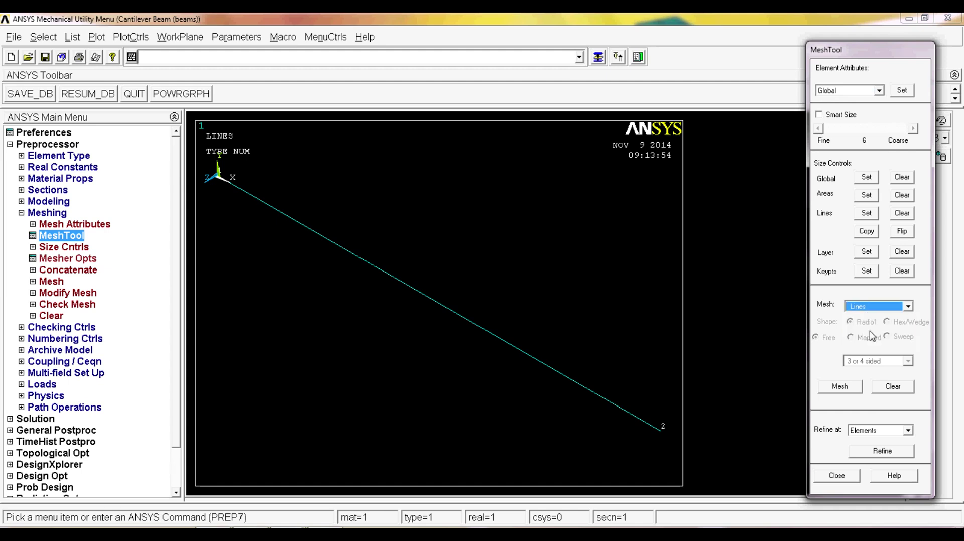
pyautogui.click(851, 390)
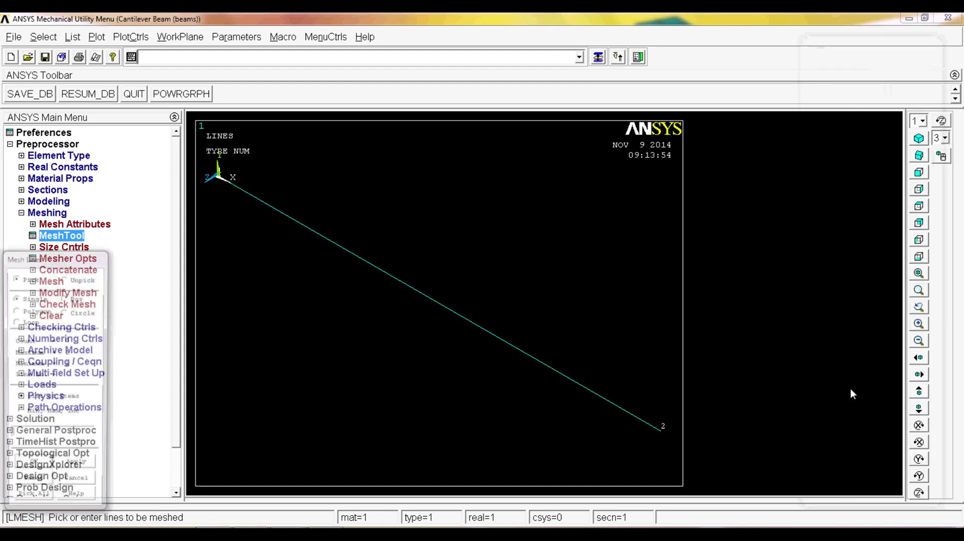
pyautogui.click(534, 370)
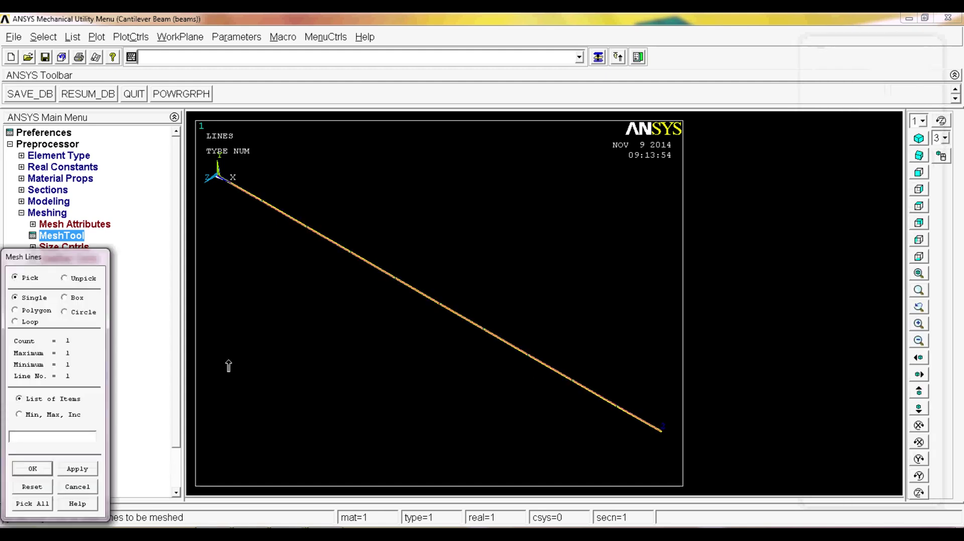
pyautogui.click(33, 469)
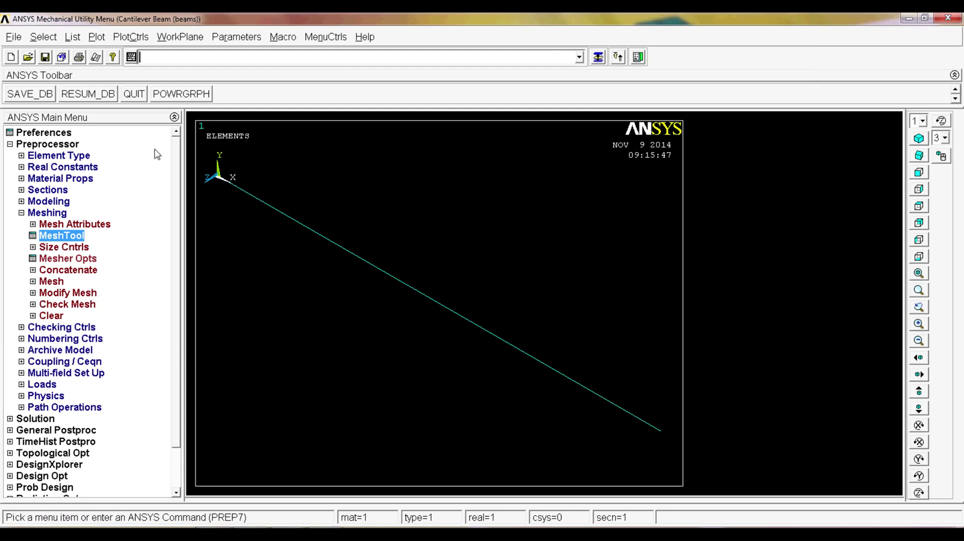
pyautogui.click(73, 38)
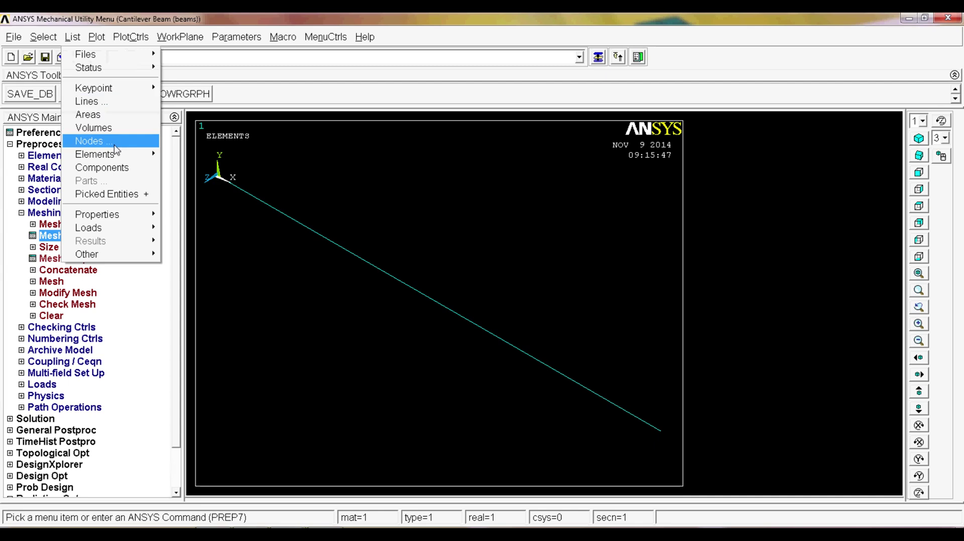
pyautogui.moveTo(121, 154)
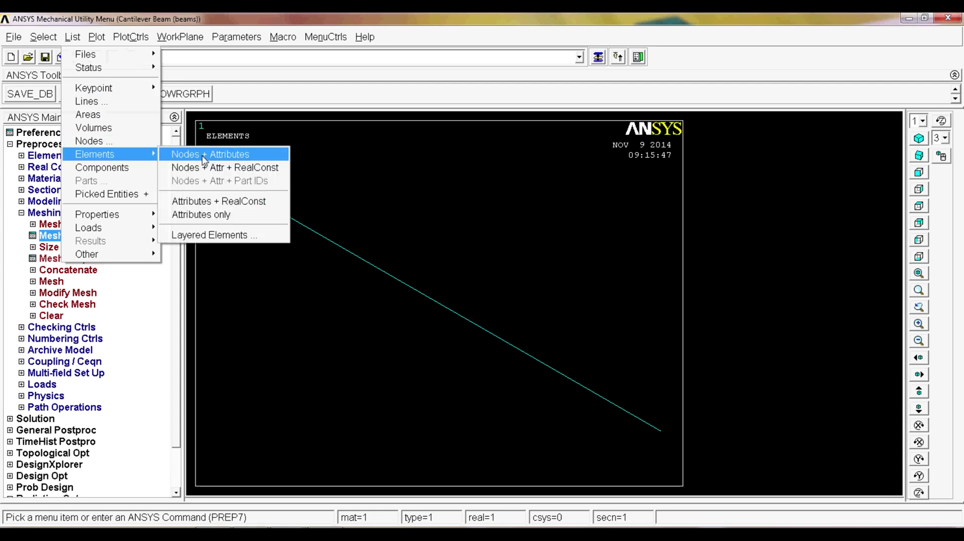
pyautogui.click(123, 139)
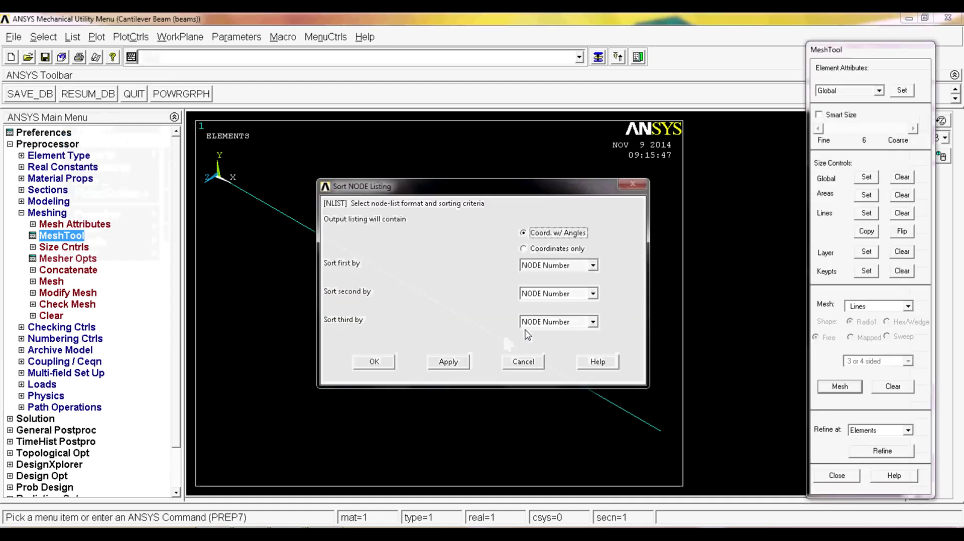
pyautogui.click(393, 361)
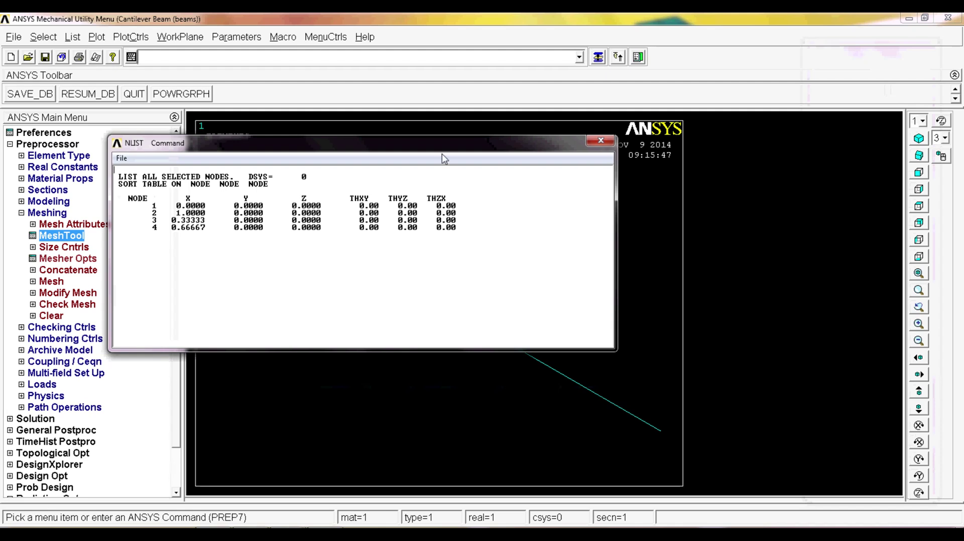
pyautogui.click(594, 143)
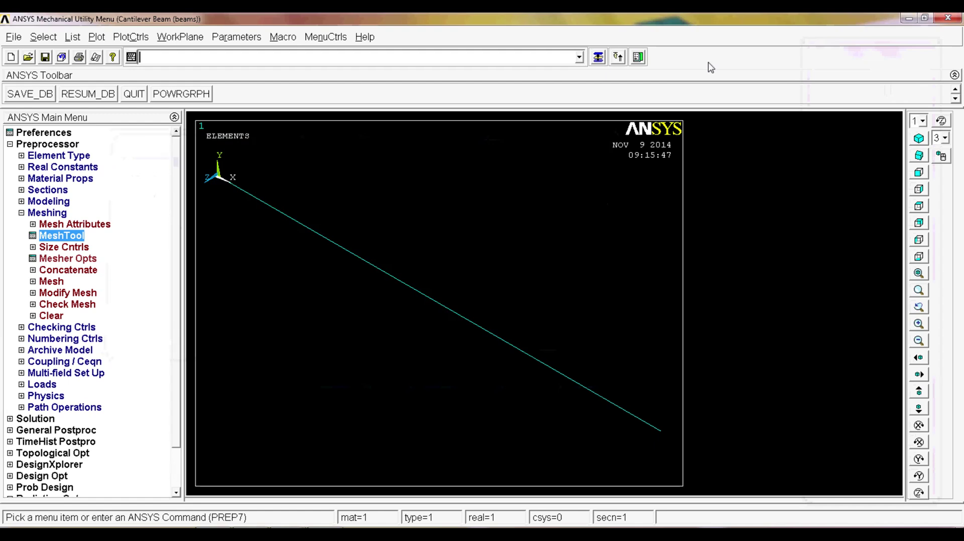
pyautogui.click(72, 36)
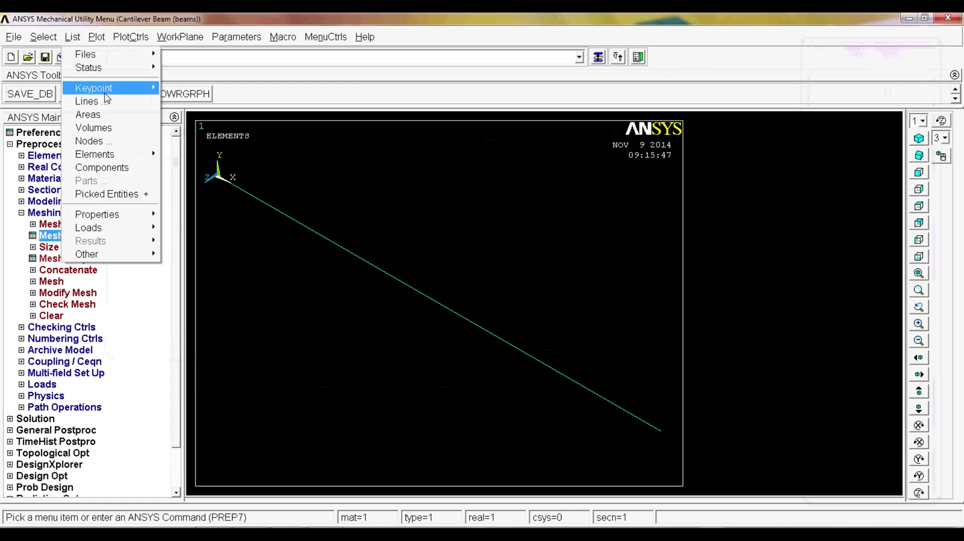
pyautogui.moveTo(135, 156)
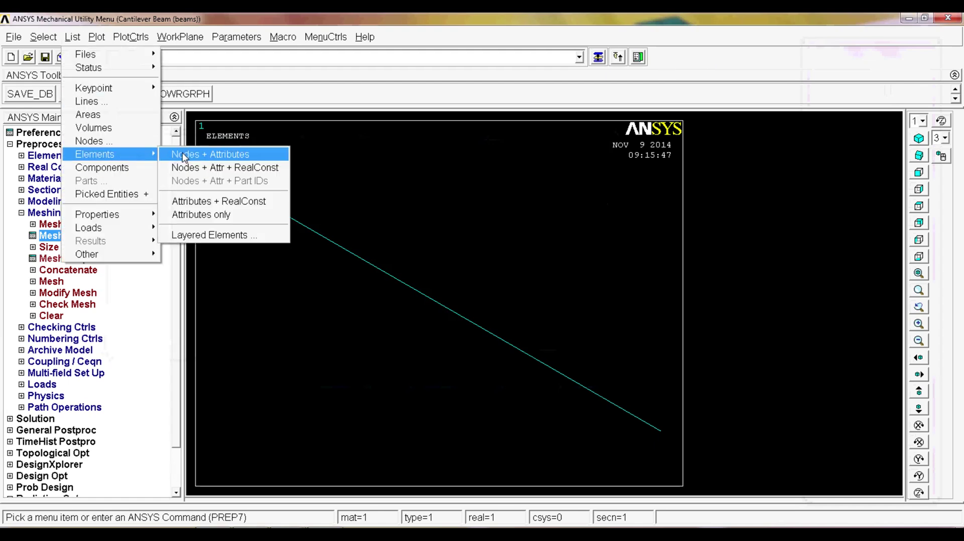
pyautogui.click(210, 157)
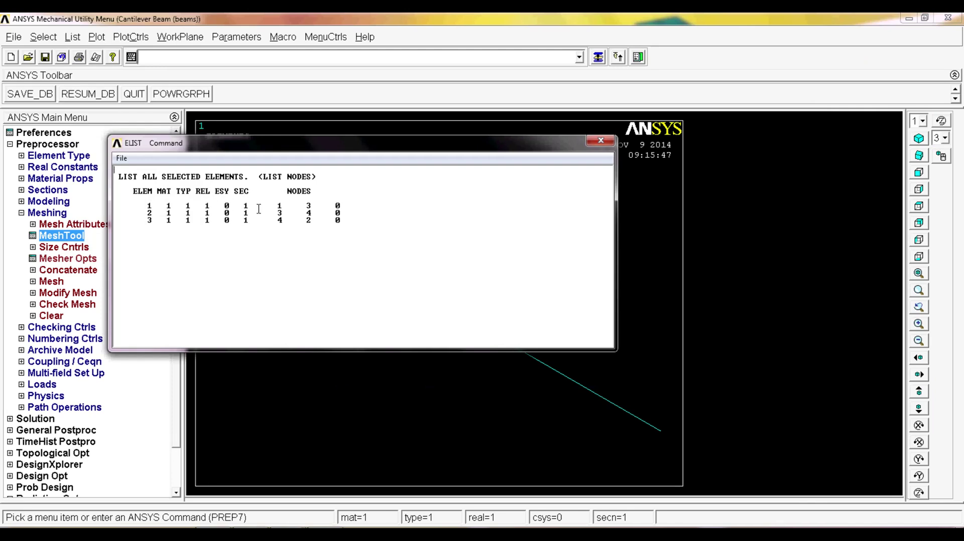
pyautogui.click(602, 141)
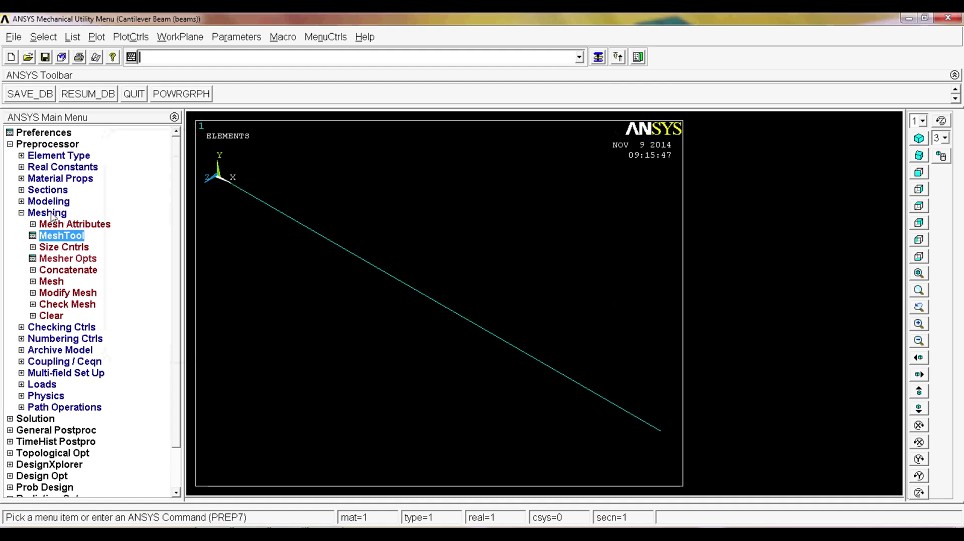
# Define a new Static analysis type
pyautogui.click(51, 214)
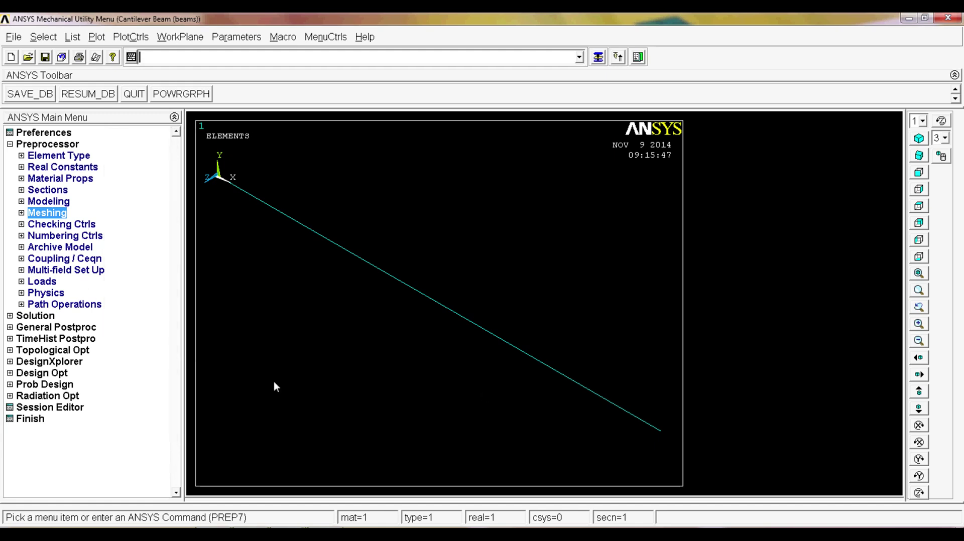
pyautogui.click(51, 283)
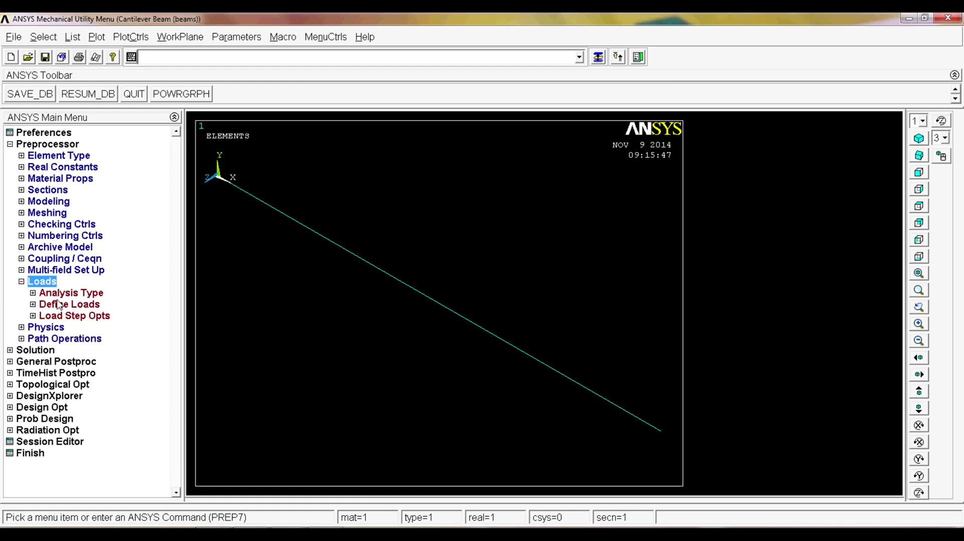
pyautogui.click(63, 295)
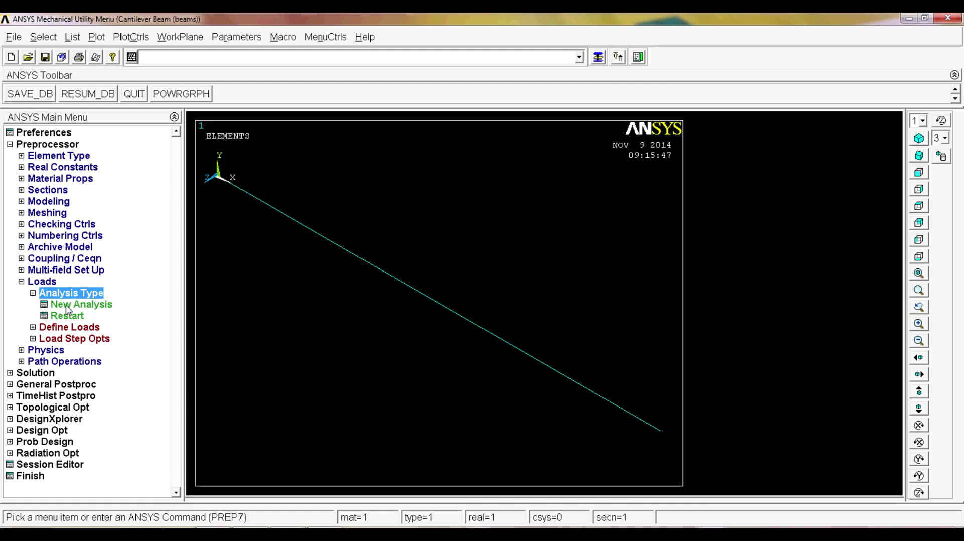
pyautogui.click(66, 307)
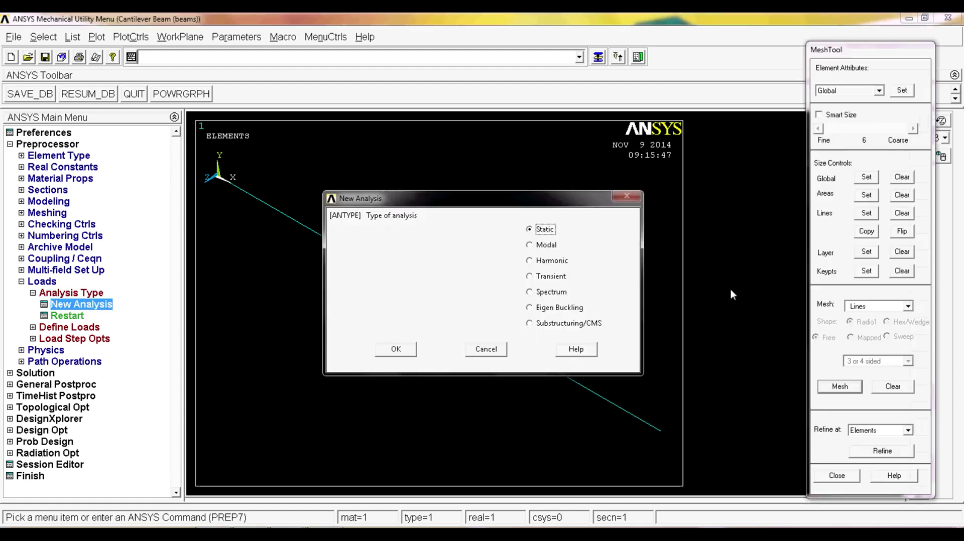
pyautogui.click(845, 477)
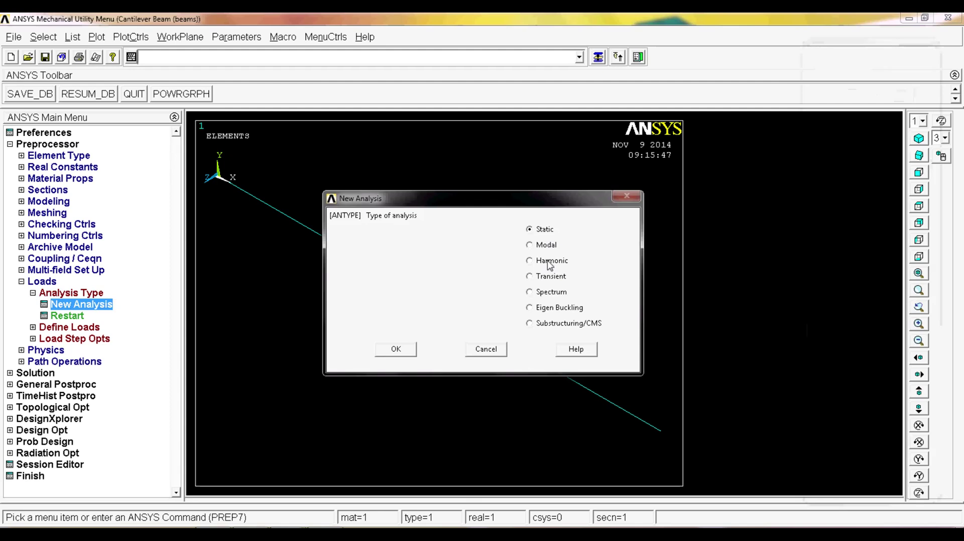
pyautogui.click(402, 349)
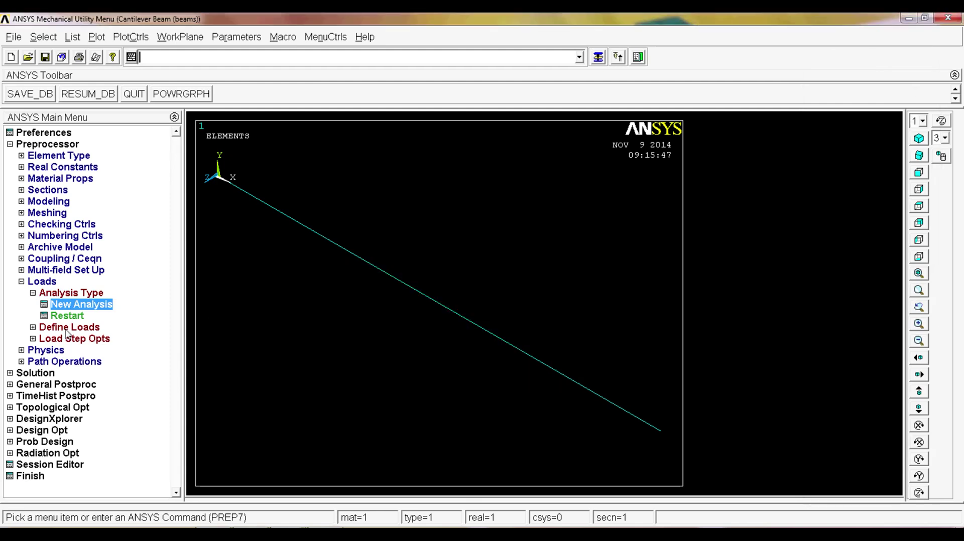
# Start applying structural displacement constraints on keypoints
pyautogui.click(66, 330)
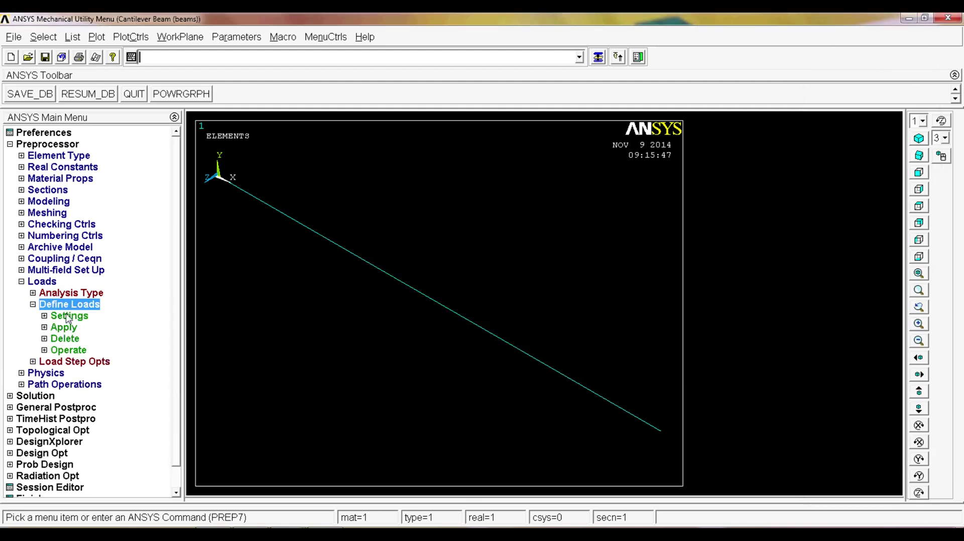
pyautogui.click(65, 329)
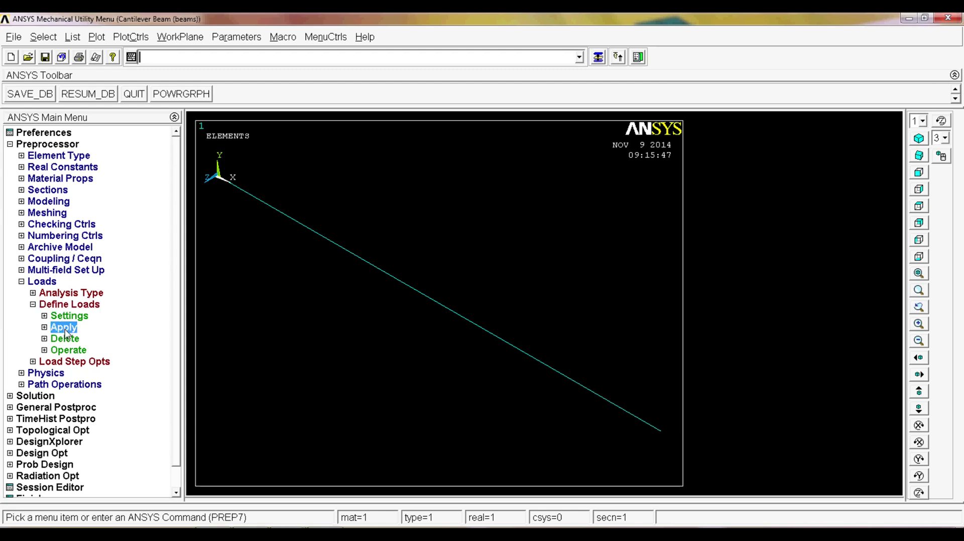
pyautogui.click(94, 340)
pyautogui.click(96, 352)
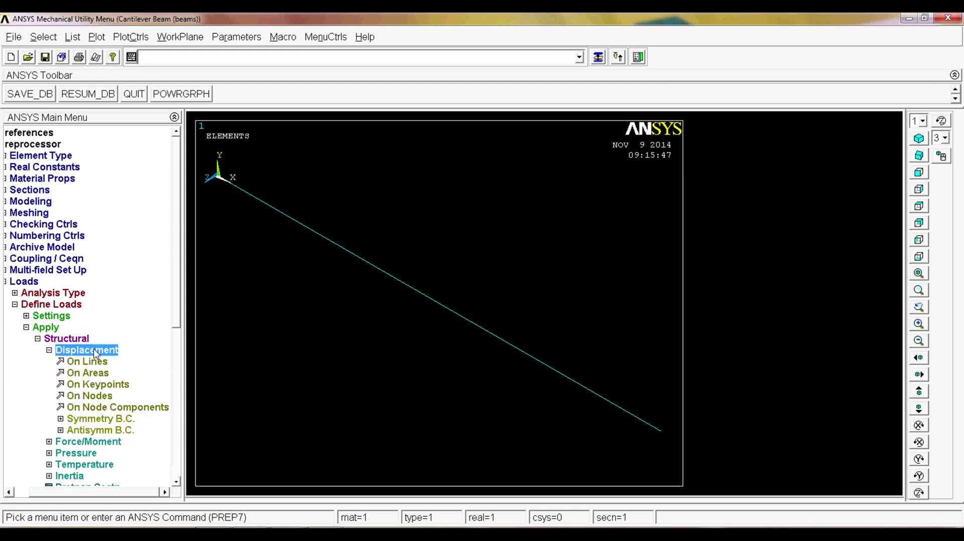
pyautogui.click(95, 385)
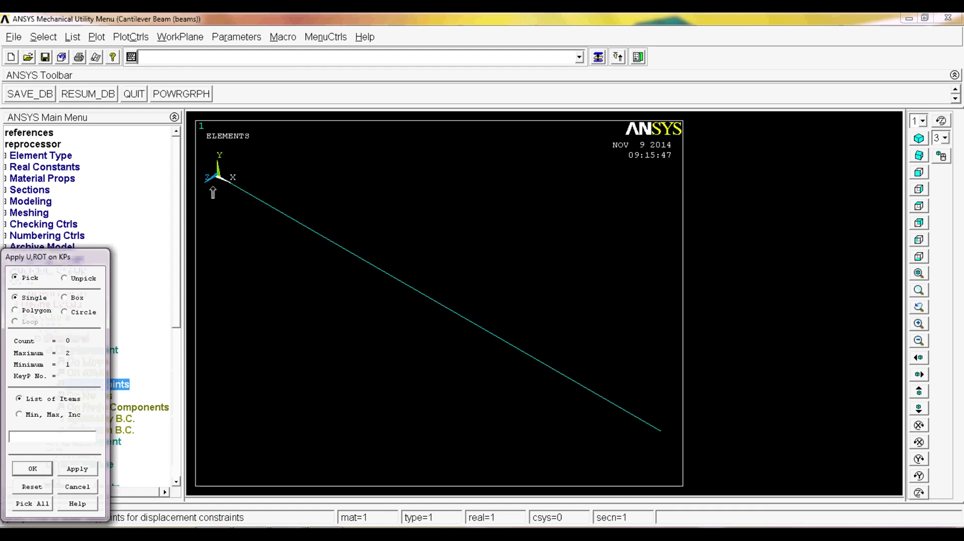
# Constrain All DOF at keypoint 1 to a displacement value of 0
pyautogui.click(217, 191)
pyautogui.click(44, 469)
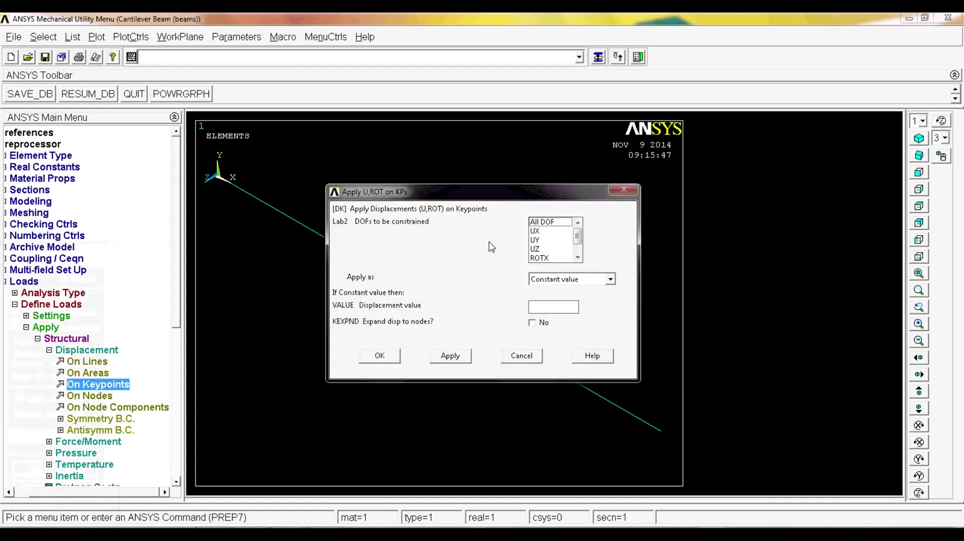
pyautogui.click(550, 222)
pyautogui.scroll(-1, 574, 234)
pyautogui.scroll(1, 574, 234)
pyautogui.click(549, 308)
pyautogui.write('0')
pyautogui.click(380, 356)
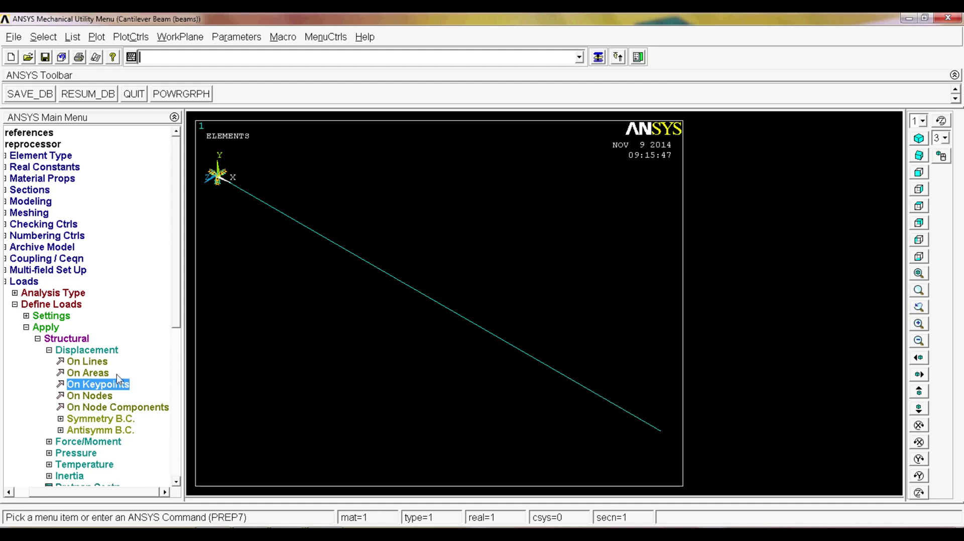
pyautogui.scroll(-1, 150, 331)
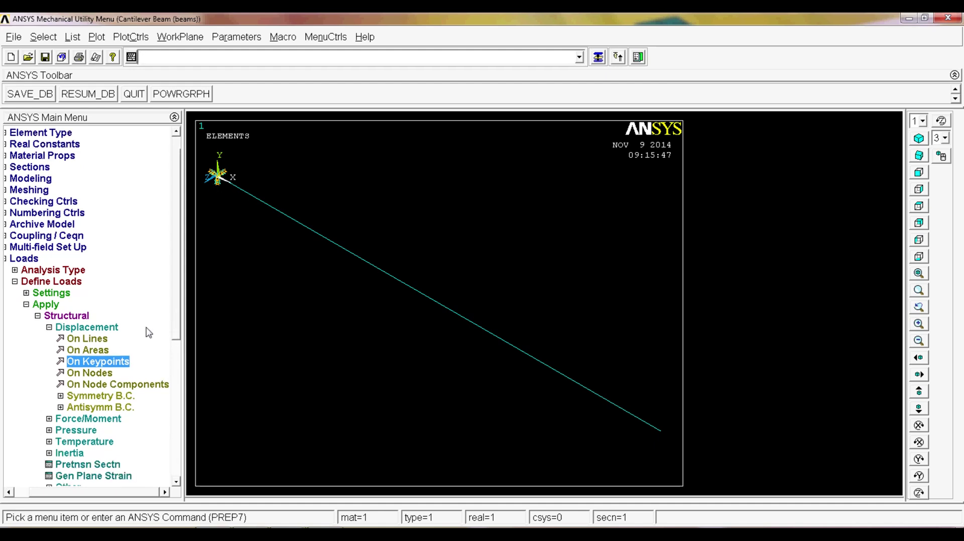
pyautogui.click(55, 328)
pyautogui.click(50, 328)
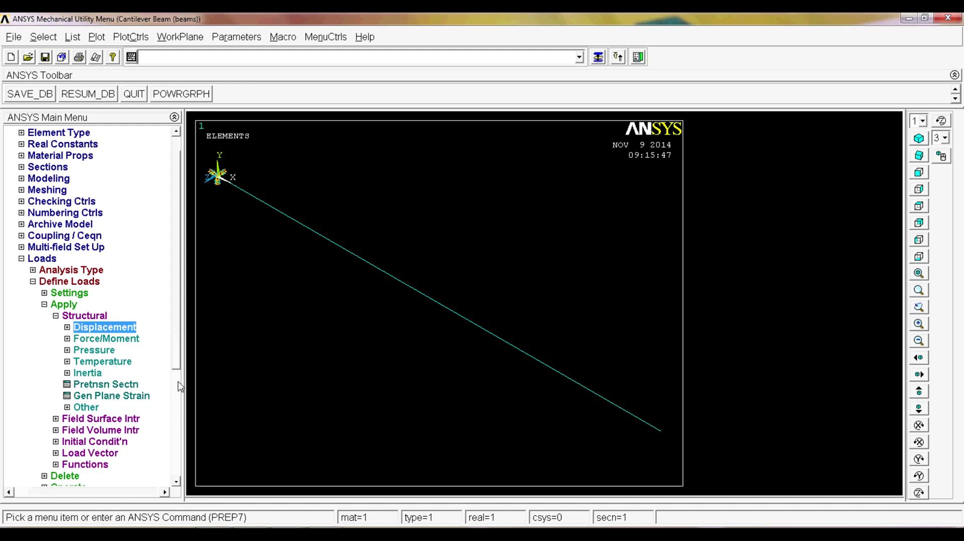
# Apply an FY force of 100 at keypoint 2 on the beam's free end
pyautogui.click(106, 339)
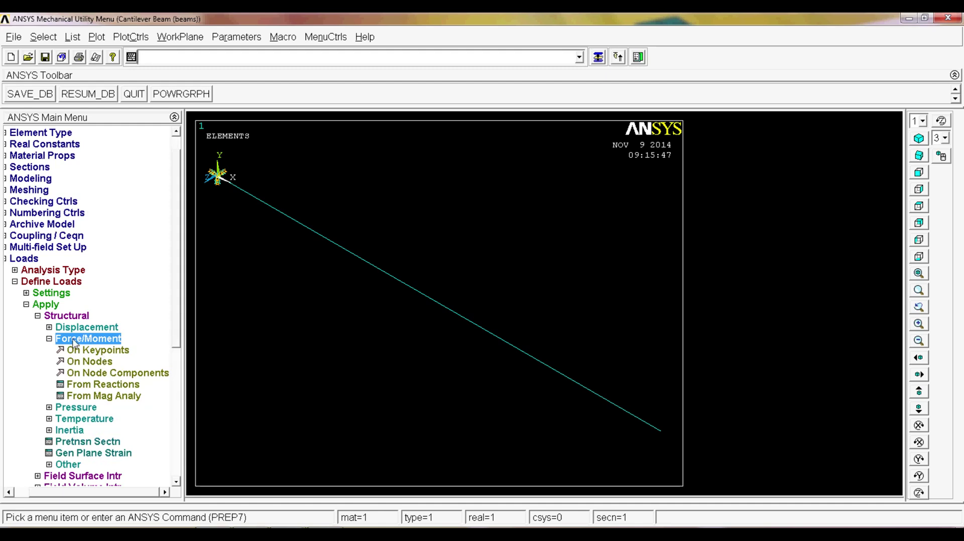
pyautogui.click(101, 351)
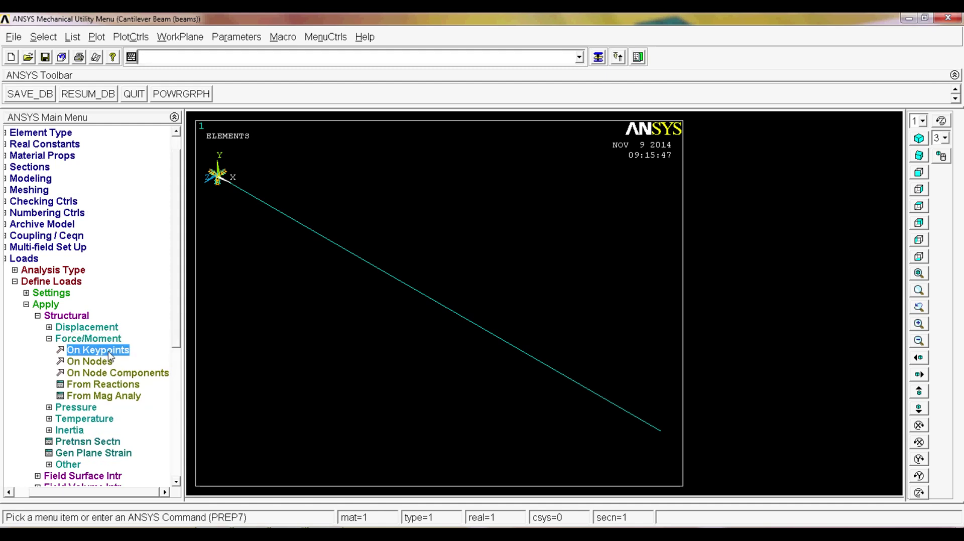
pyautogui.click(661, 438)
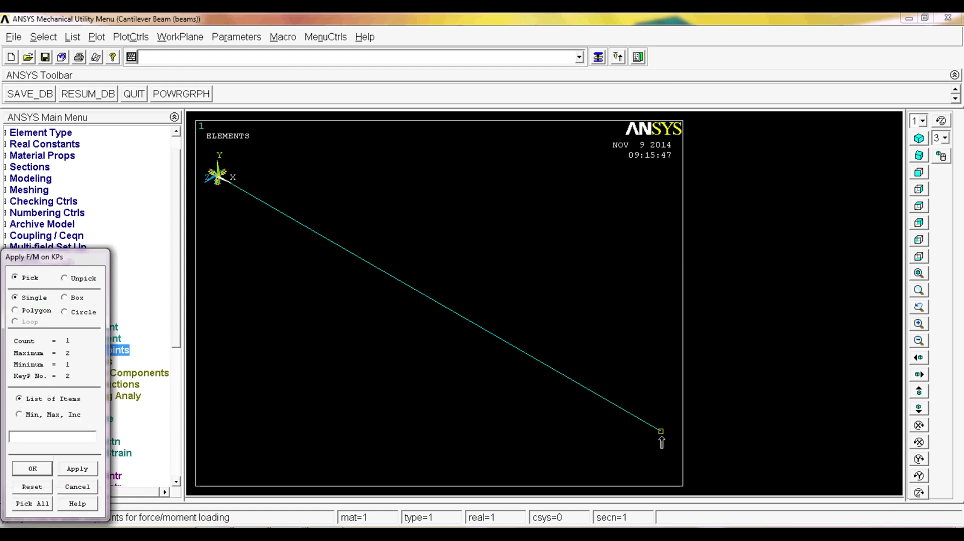
pyautogui.click(34, 468)
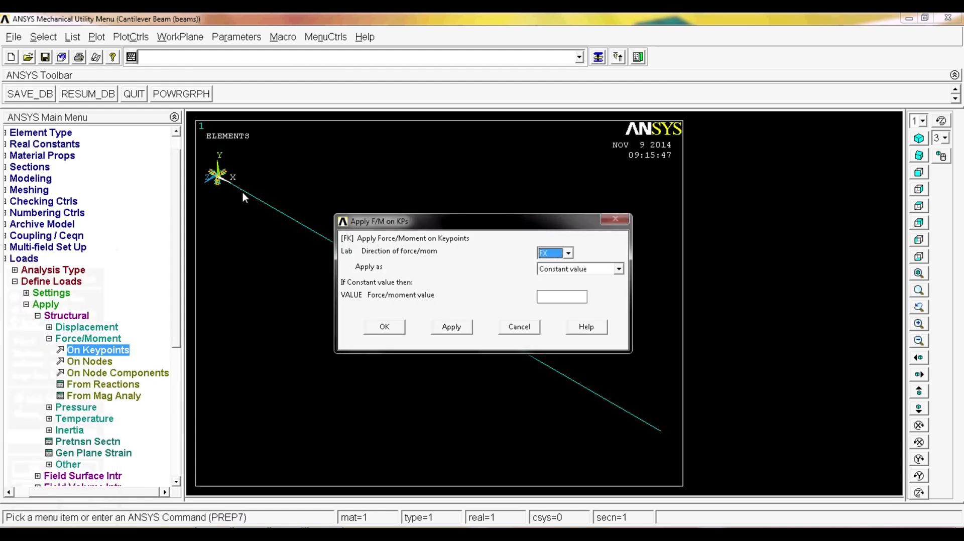
pyautogui.click(568, 253)
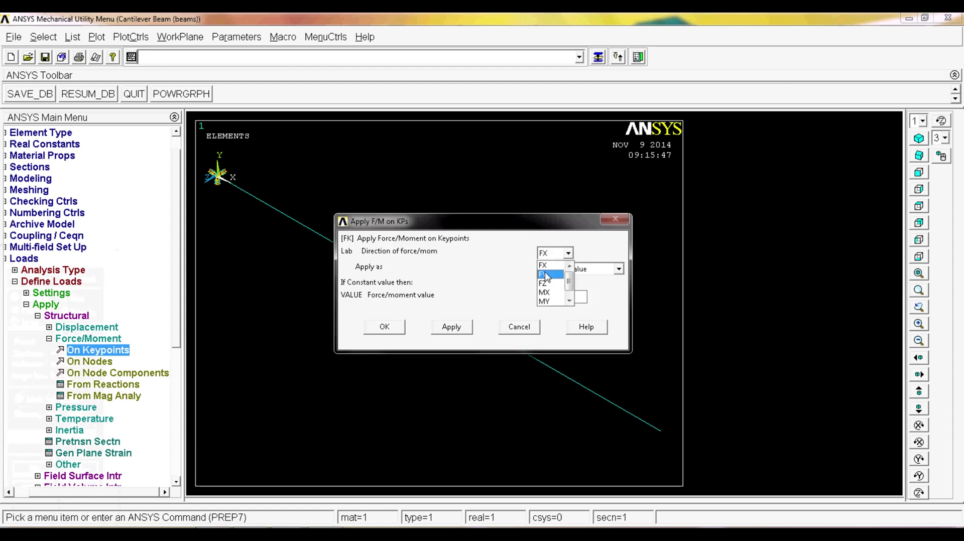
pyautogui.click(569, 298)
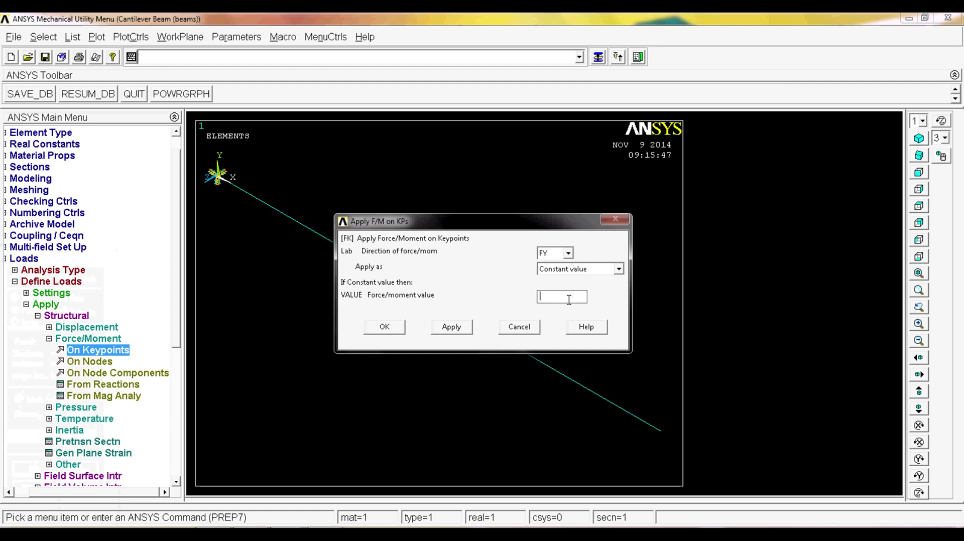
pyautogui.write('100')
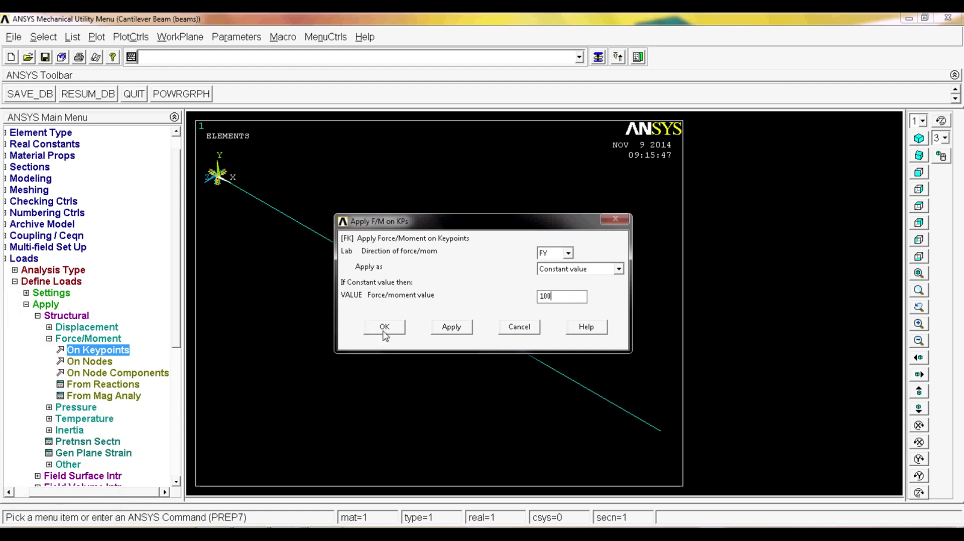
pyautogui.click(373, 327)
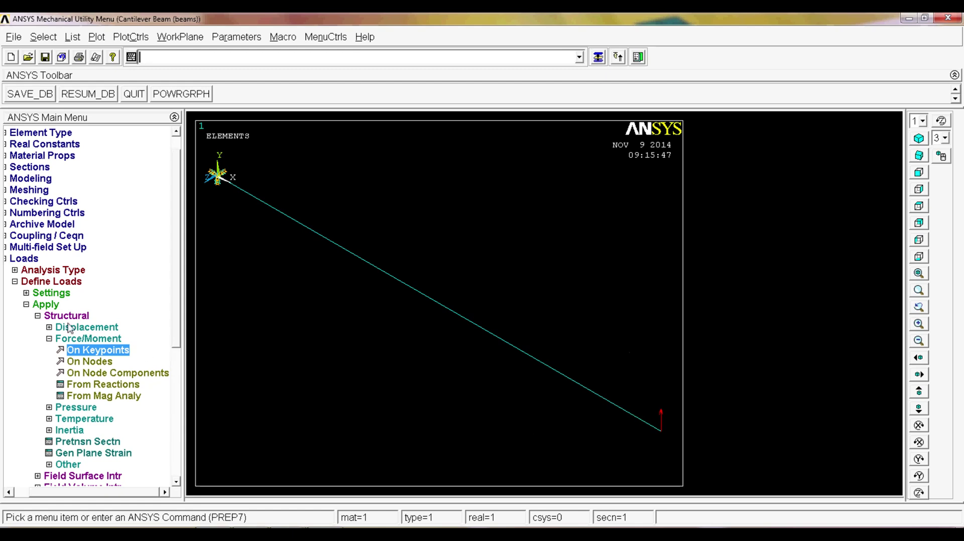
# Solve the current load step and dismiss the 'Solution is done!' message and status summary
pyautogui.click(49, 339)
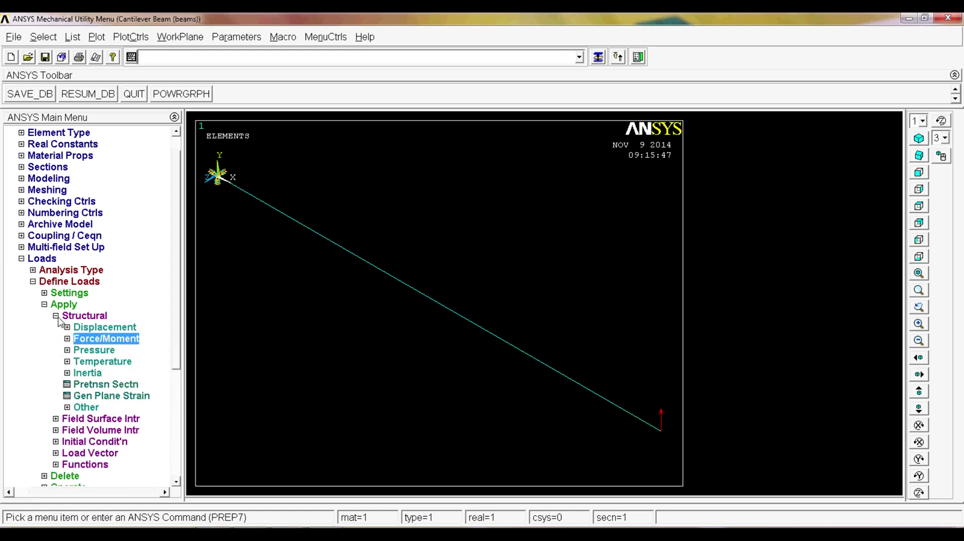
pyautogui.click(56, 318)
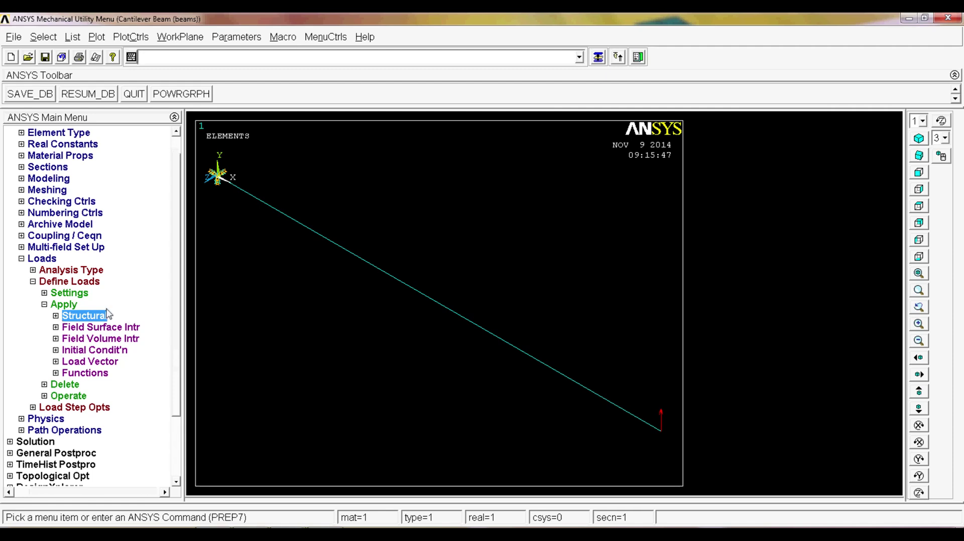
pyautogui.click(70, 282)
pyautogui.click(42, 281)
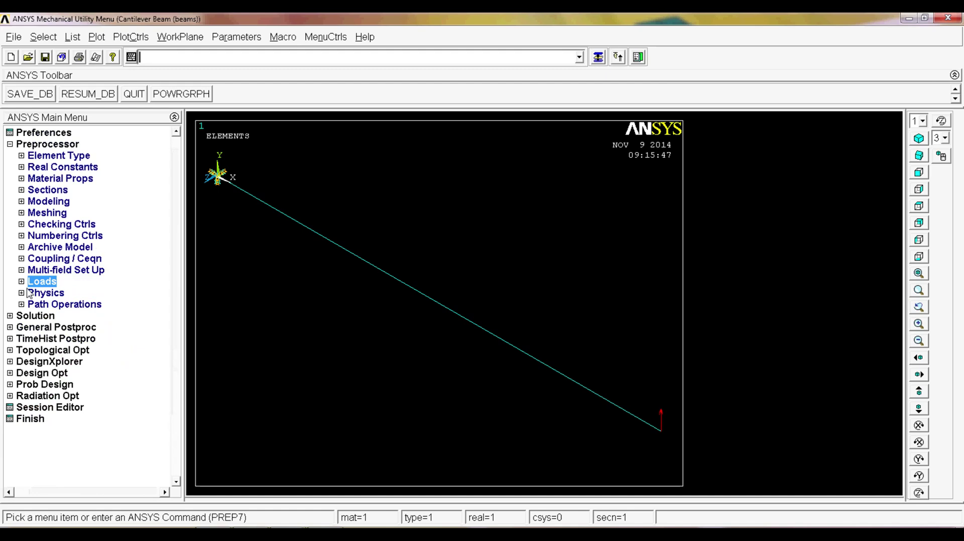
pyautogui.click(42, 317)
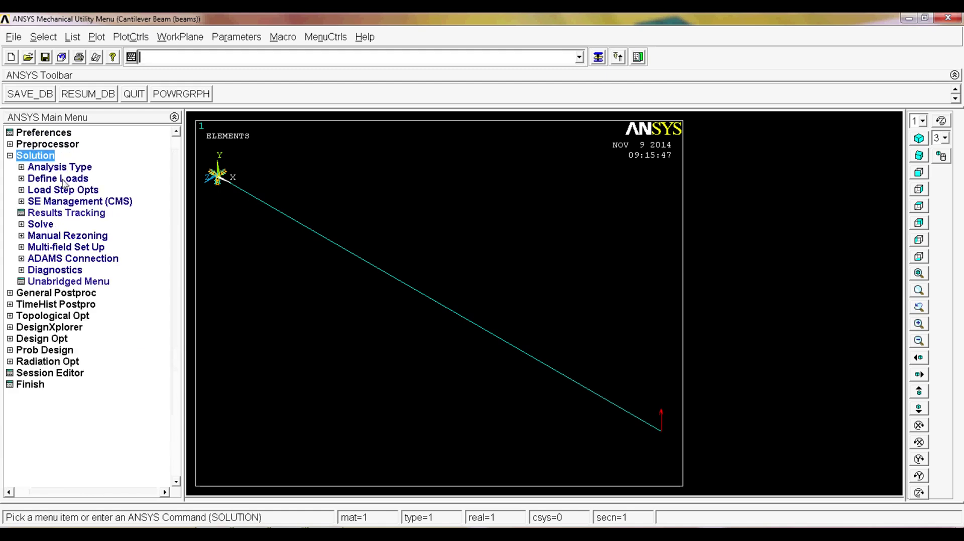
pyautogui.click(41, 225)
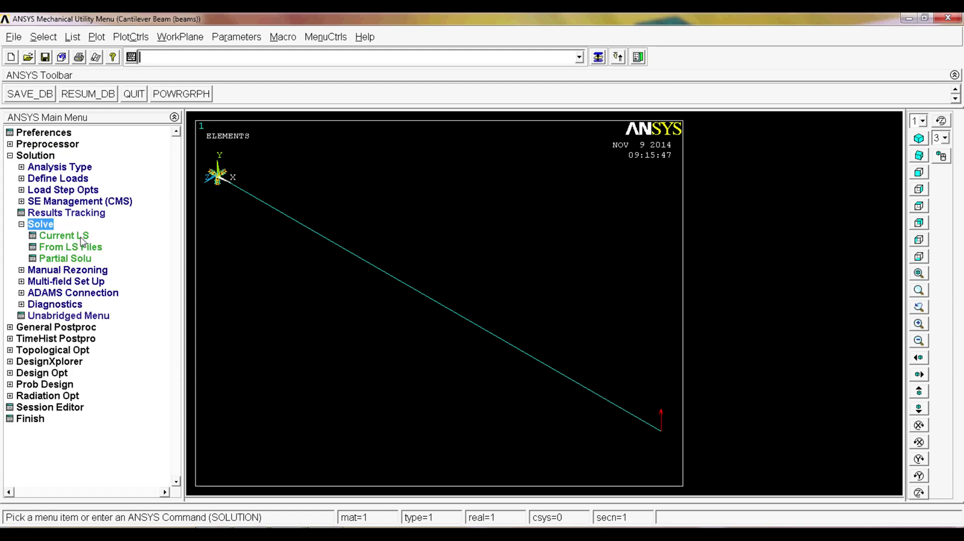
pyautogui.click(81, 238)
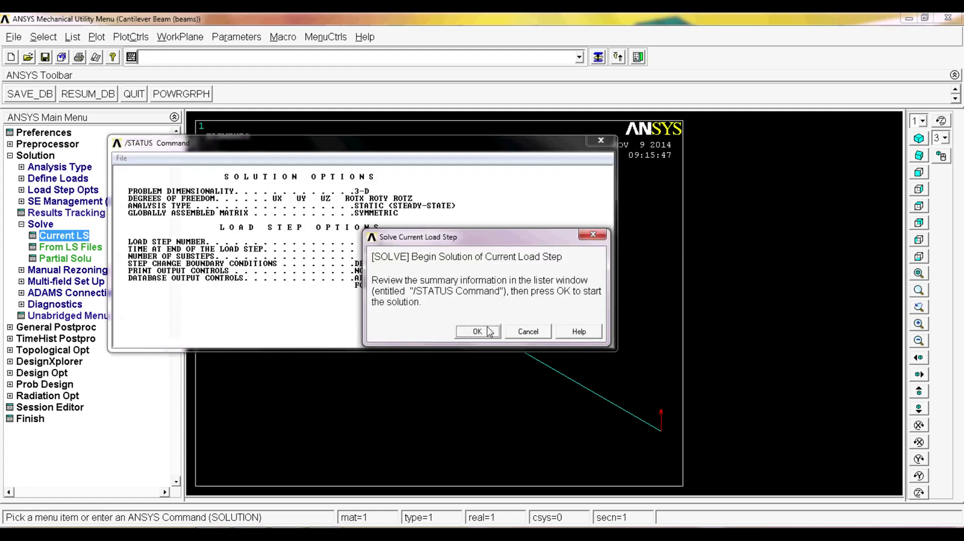
pyautogui.click(478, 331)
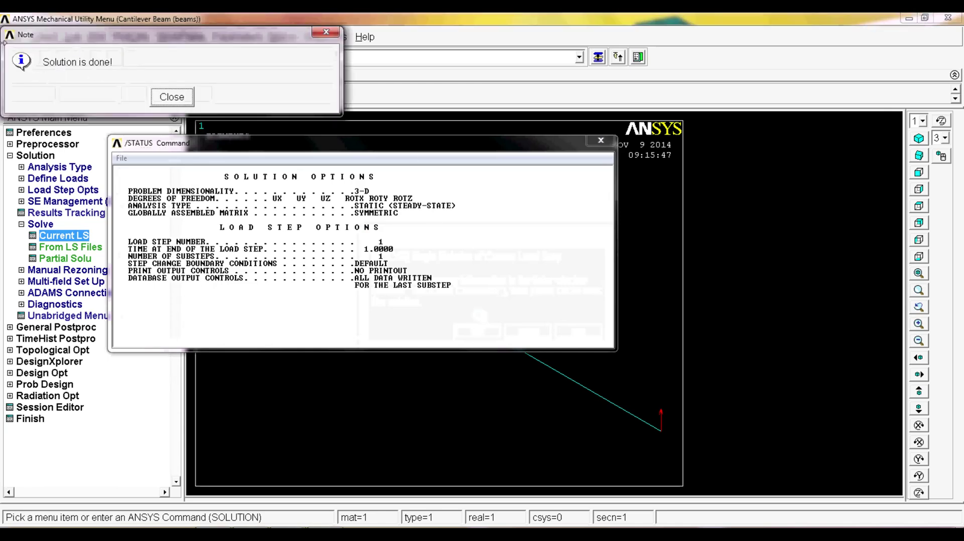
pyautogui.click(175, 99)
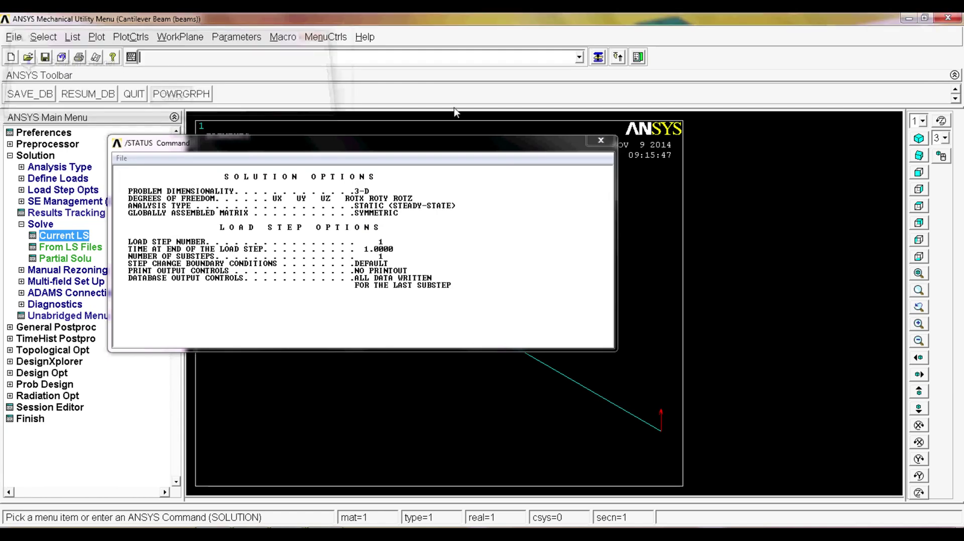
pyautogui.click(608, 141)
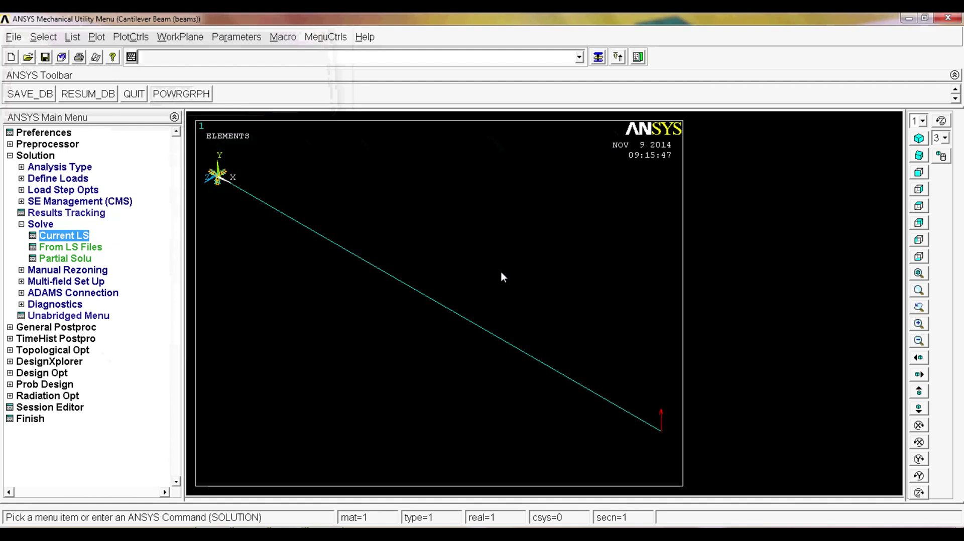
# Read the last result set in General Postproc
pyautogui.click(30, 156)
pyautogui.click(56, 167)
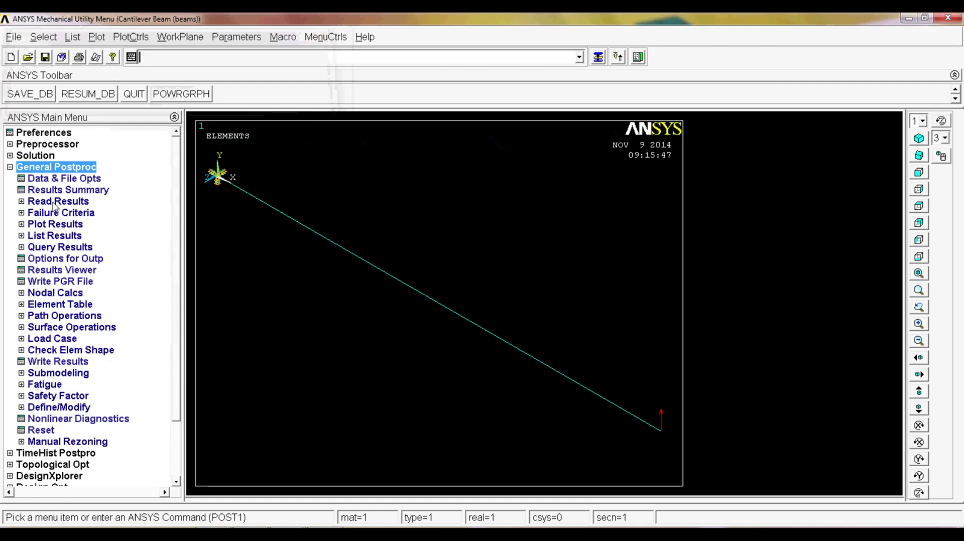
pyautogui.click(58, 201)
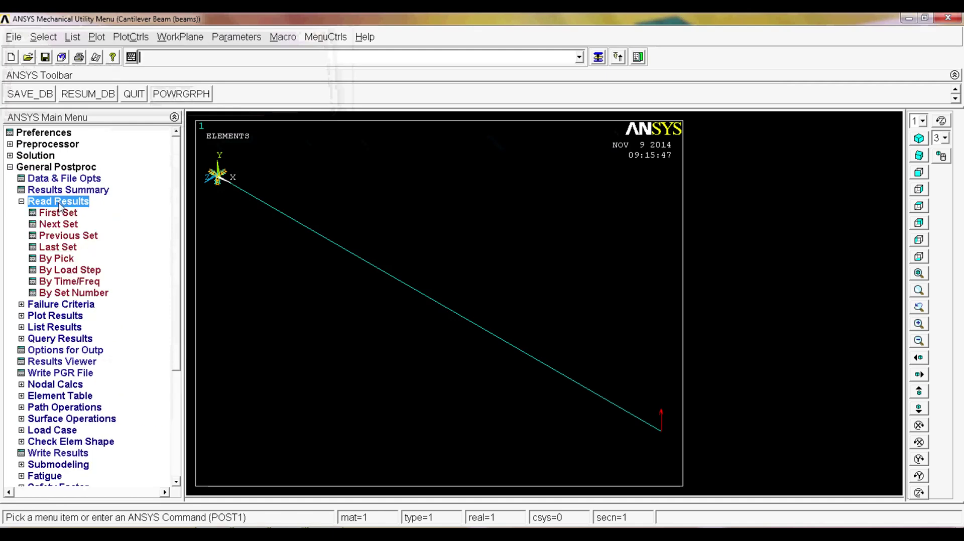
pyautogui.click(66, 246)
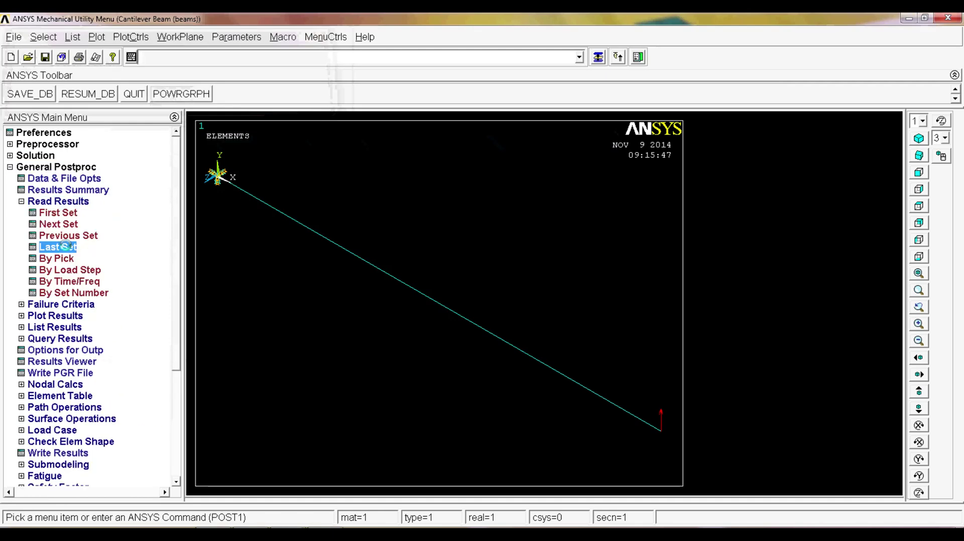
pyautogui.click(48, 201)
# Plot the displacement vector sum (USUM) as a nodal solution contour
pyautogui.click(62, 226)
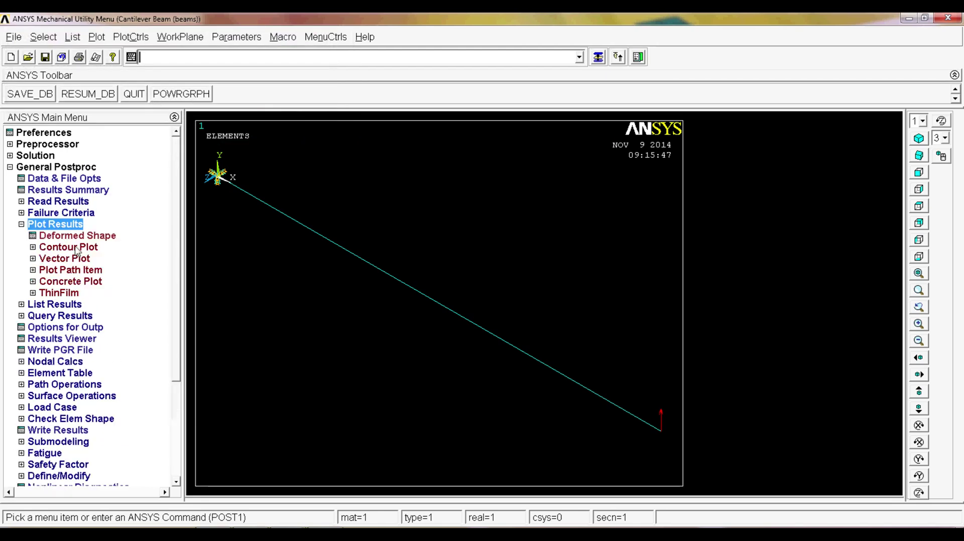
pyautogui.click(77, 248)
pyautogui.click(77, 261)
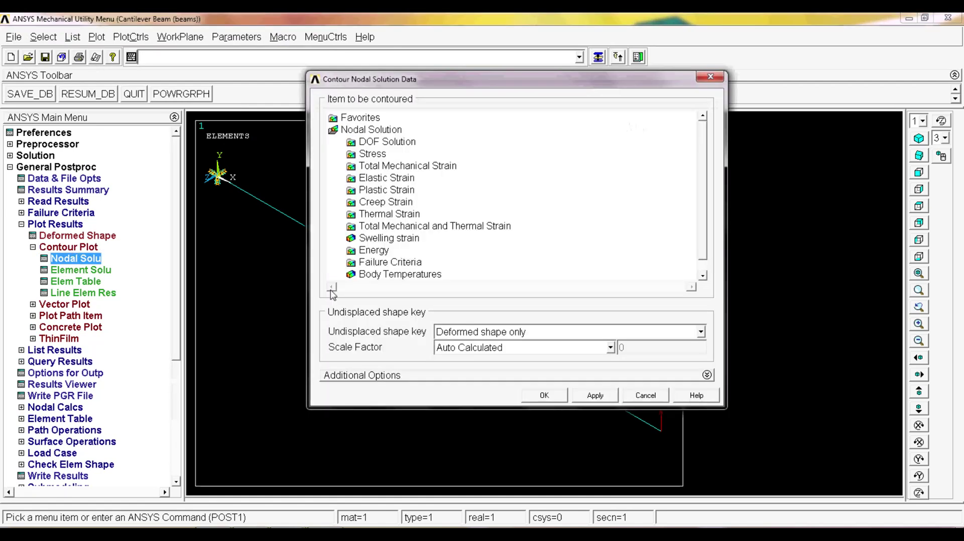
pyautogui.doubleClick(399, 144)
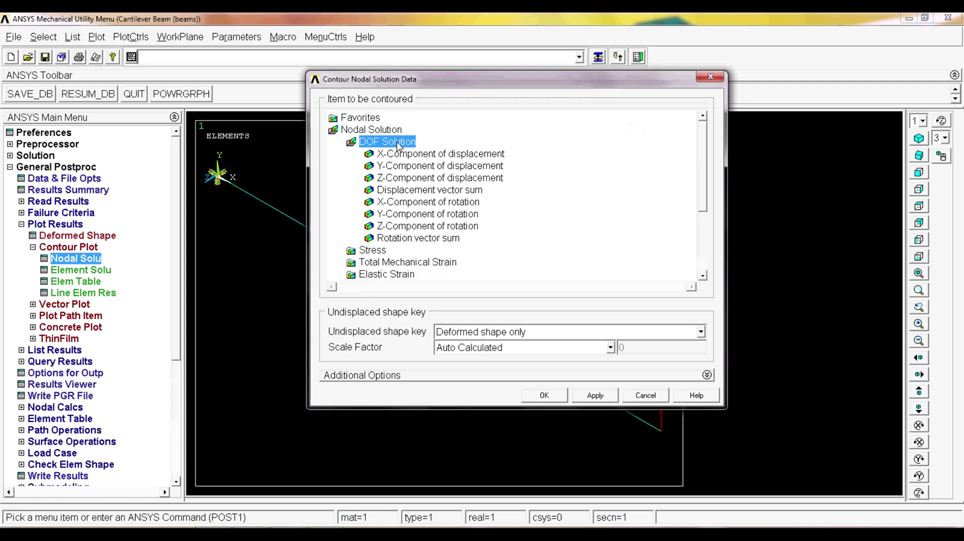
pyautogui.click(455, 191)
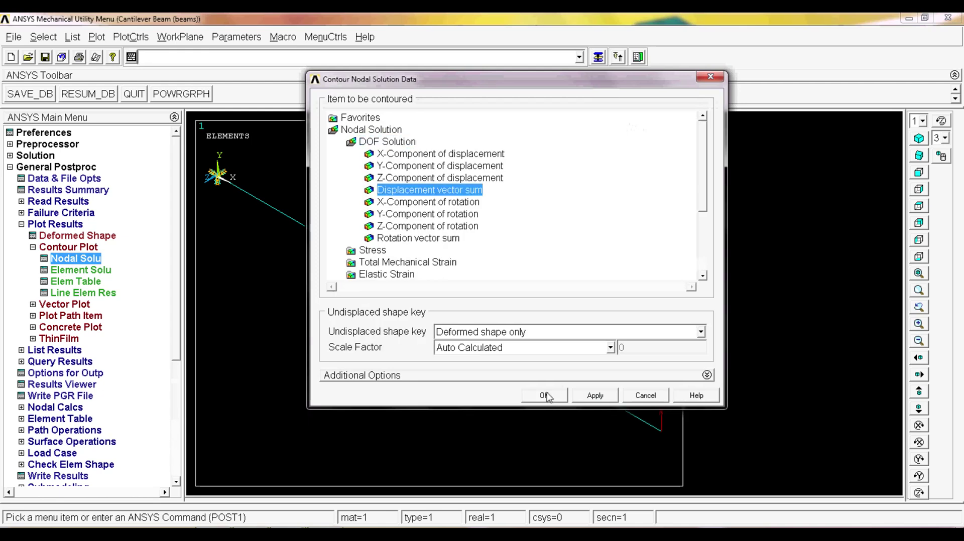
pyautogui.click(546, 397)
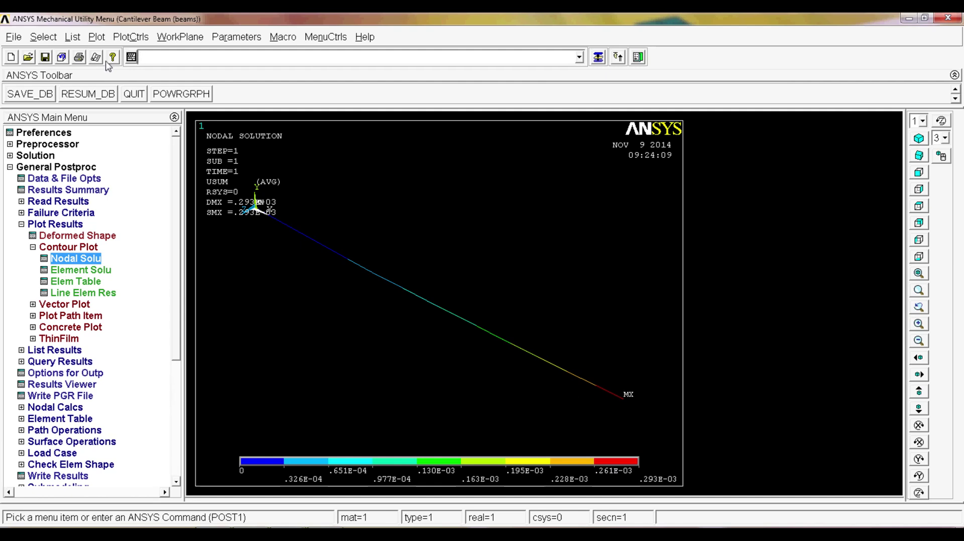
# Turn ESHAPE on in Size and Shape so the contour shows on the 3D tube
pyautogui.click(131, 37)
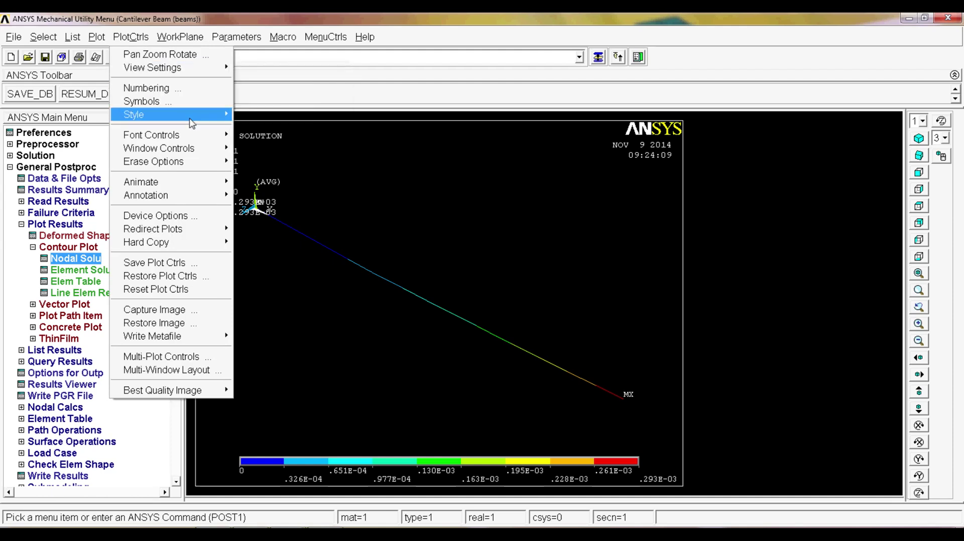
pyautogui.moveTo(192, 123)
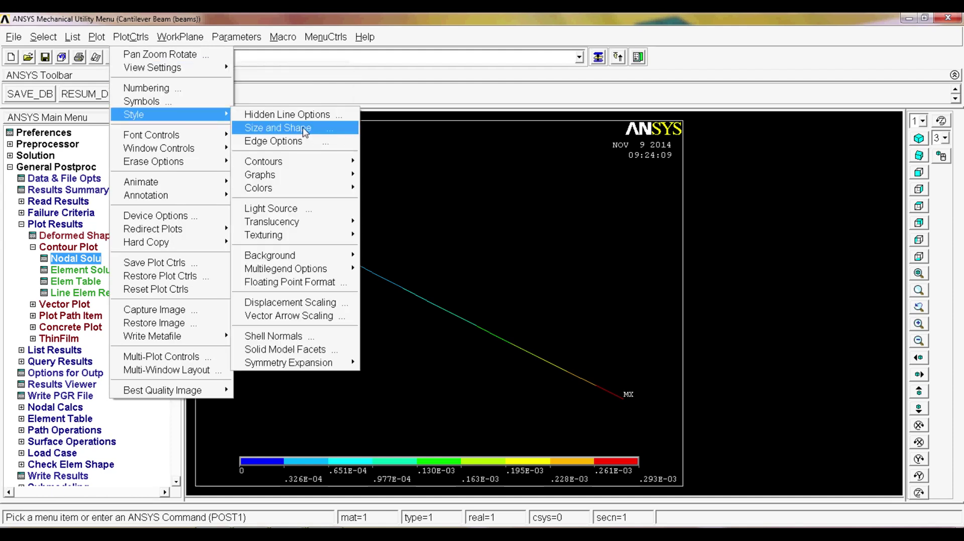
pyautogui.click(304, 129)
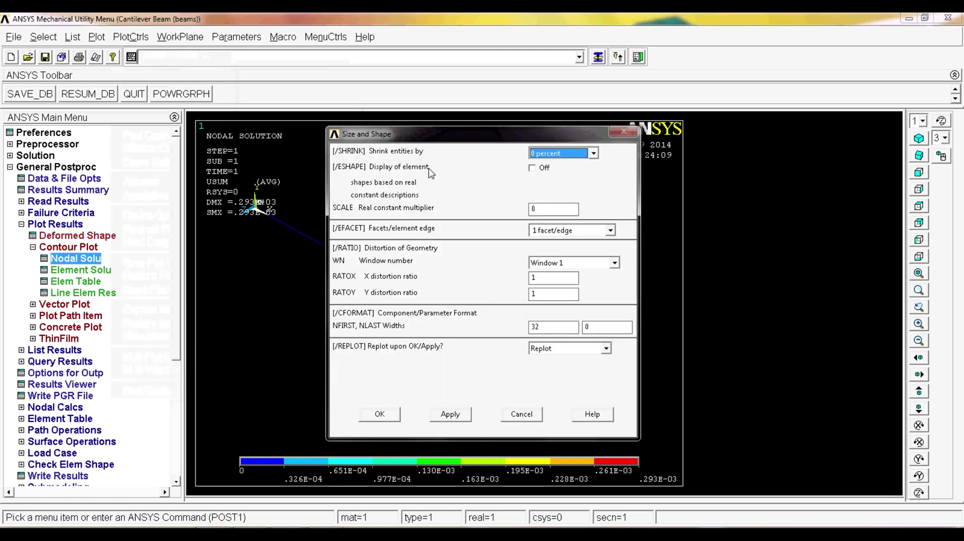
pyautogui.click(533, 168)
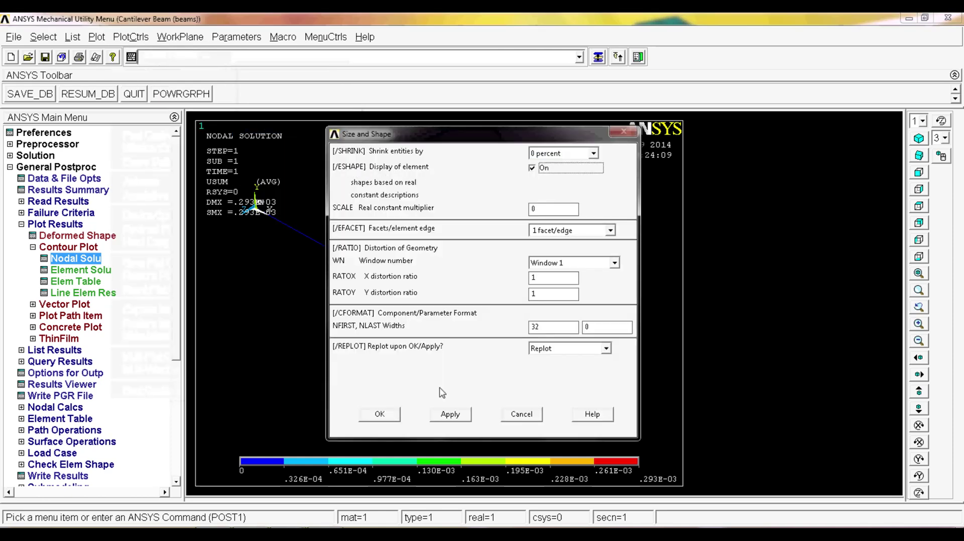
pyautogui.click(391, 419)
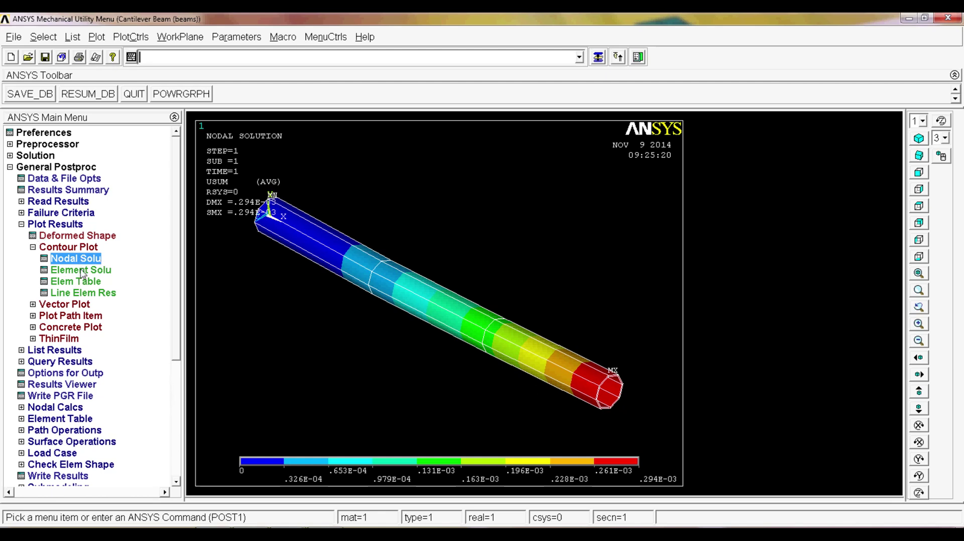
# Plot the von Mises stress (SEQV) nodal contour on the tube beam
pyautogui.click(70, 259)
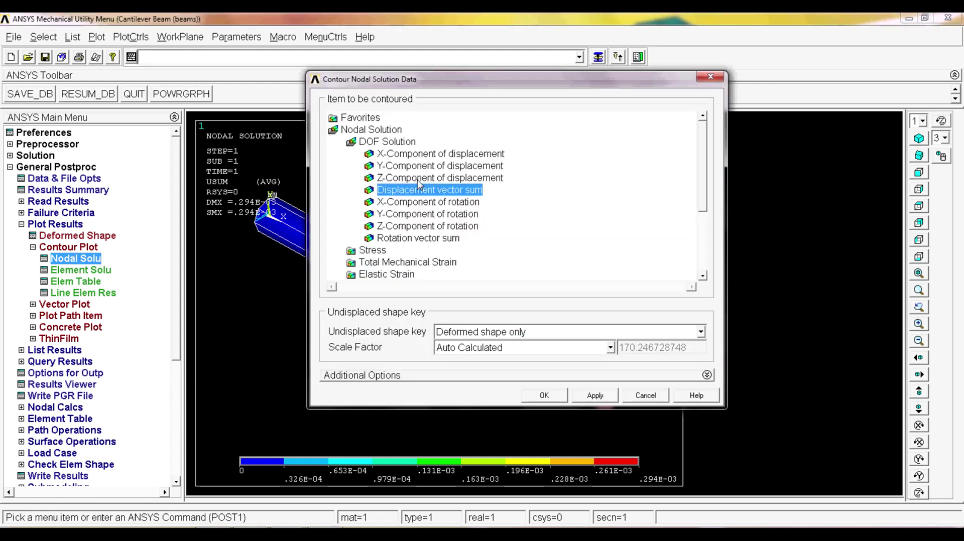
pyautogui.doubleClick(388, 141)
pyautogui.doubleClick(373, 154)
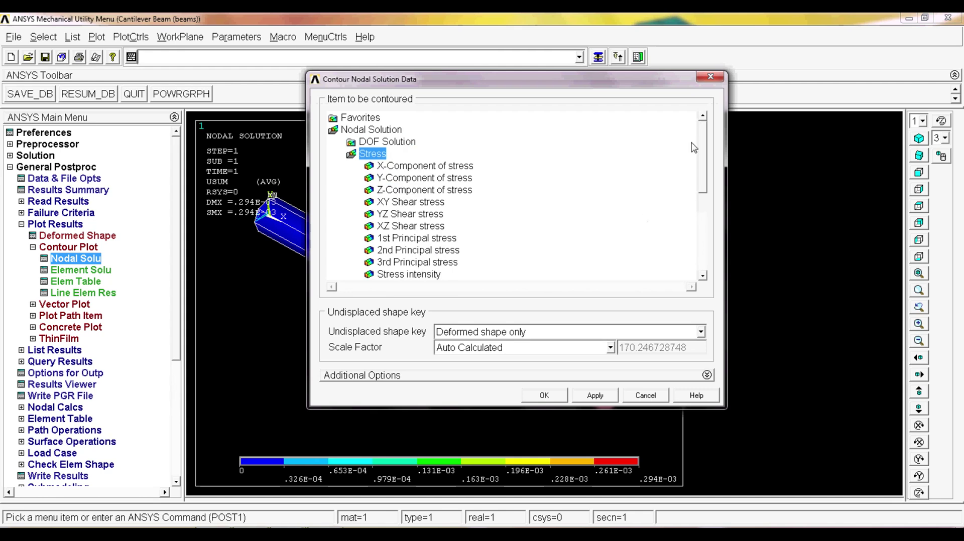
pyautogui.scroll(-3, 435, 206)
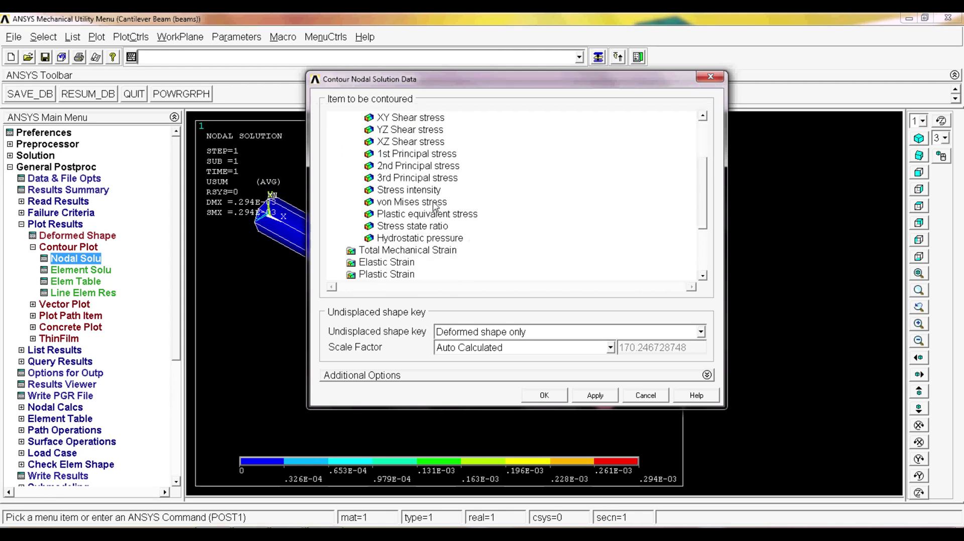
pyautogui.click(435, 202)
pyautogui.click(544, 395)
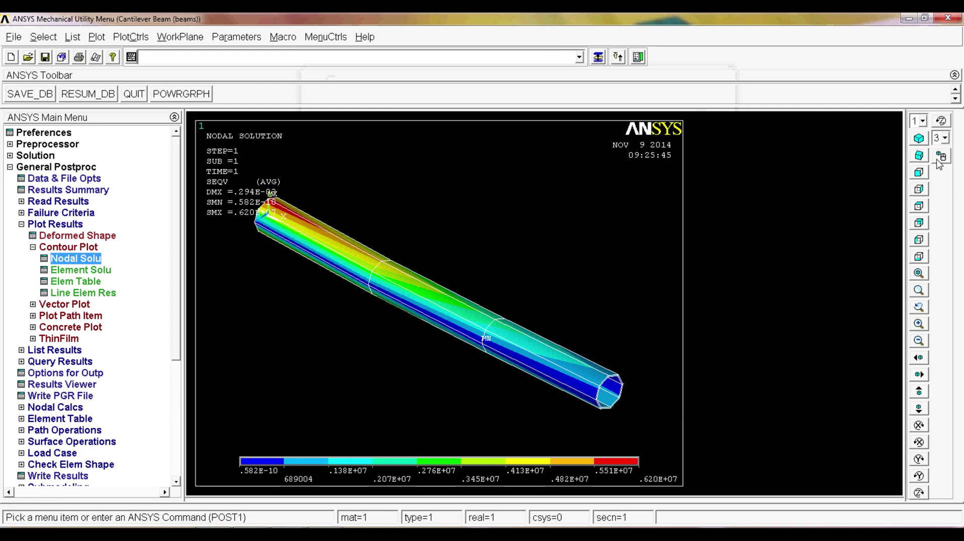
# Rotate, zoom and pan the tube in Dynamic Model Mode to inspect the stress contour
pyautogui.click(940, 158)
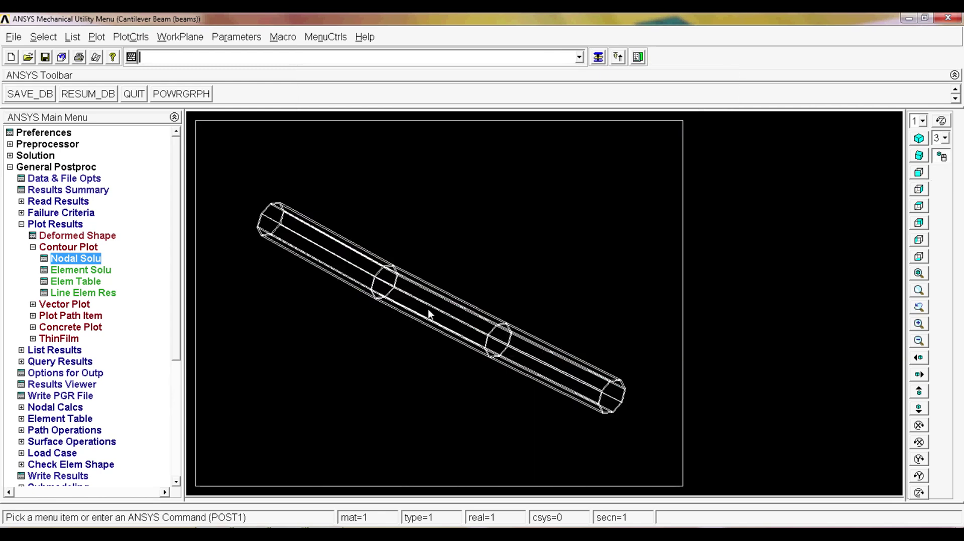
pyautogui.moveTo(369, 321); pyautogui.dragTo(235, 349, button='right')
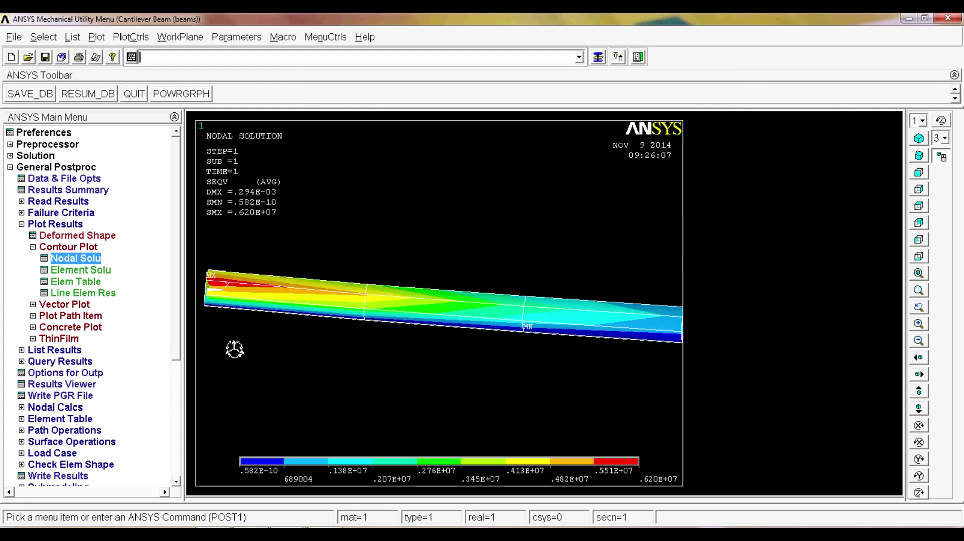
pyautogui.moveTo(435, 342); pyautogui.dragTo(482, 354, button='right')
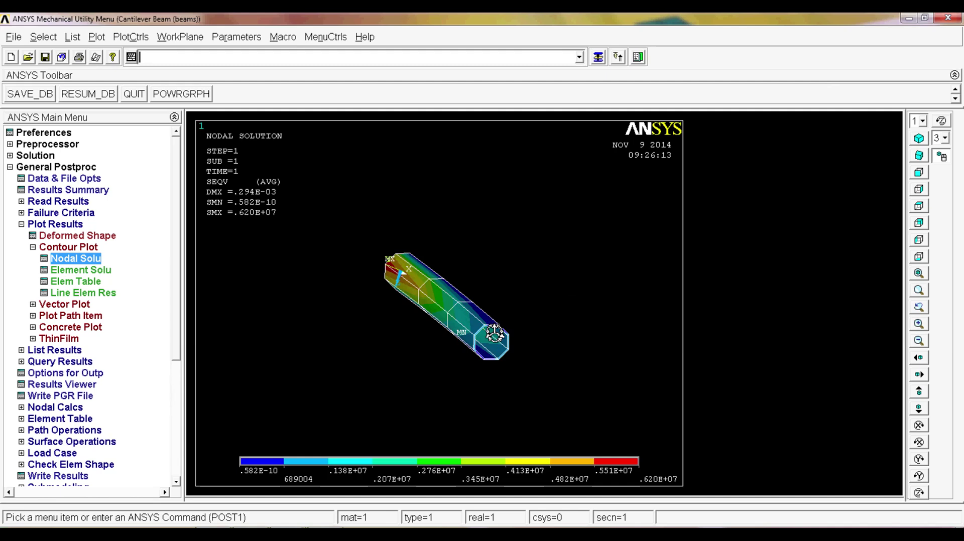
pyautogui.moveTo(495, 333); pyautogui.dragTo(518, 360, button='middle')
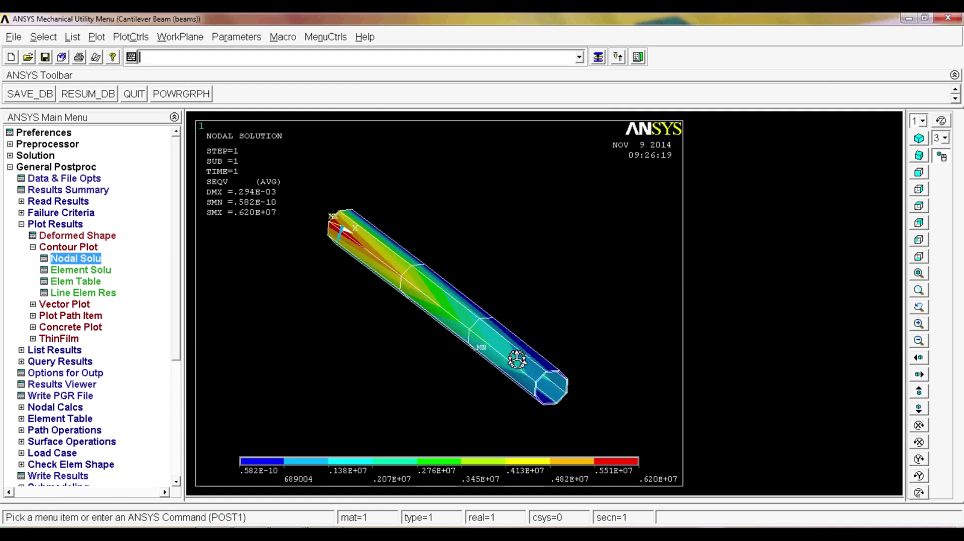
pyautogui.moveTo(463, 359); pyautogui.dragTo(420, 335, button='right')
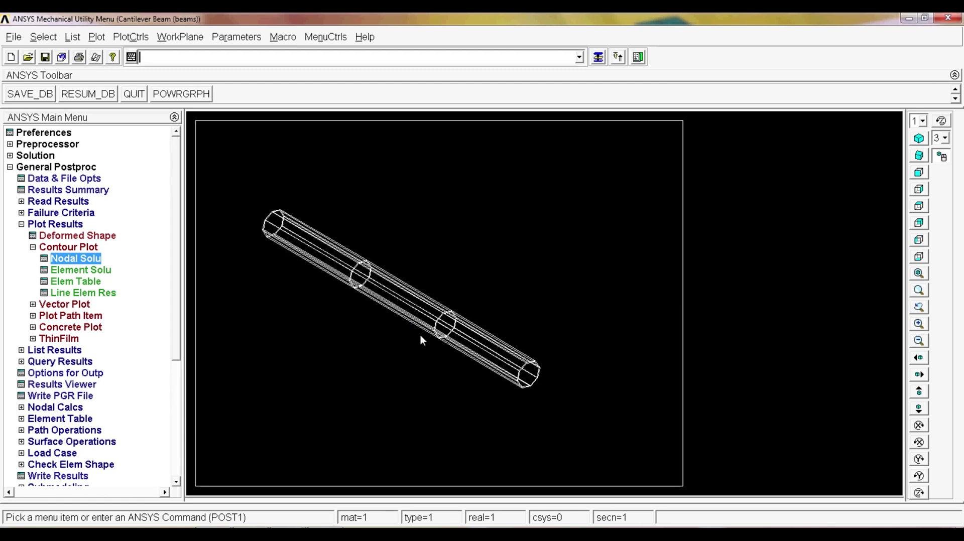
pyautogui.moveTo(432, 328); pyautogui.dragTo(477, 336)
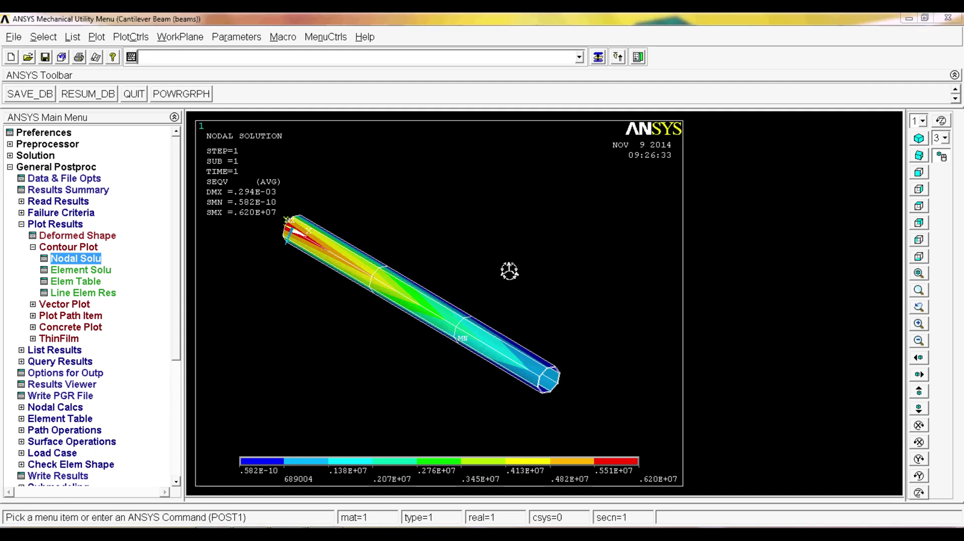